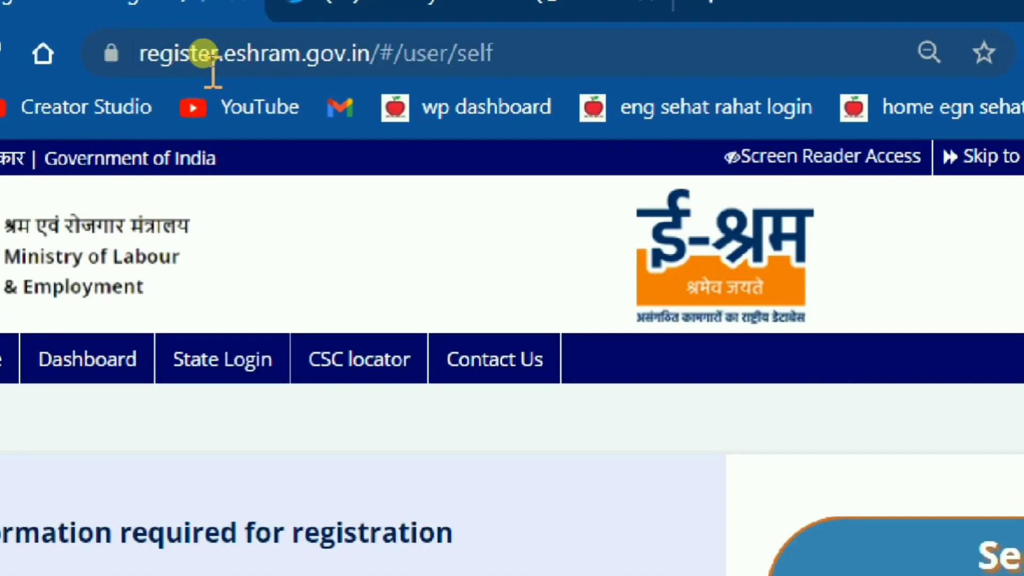
Step: Show the eSHRAM self-registration page in full screen
{"action": "key", "text": "alt+1"}
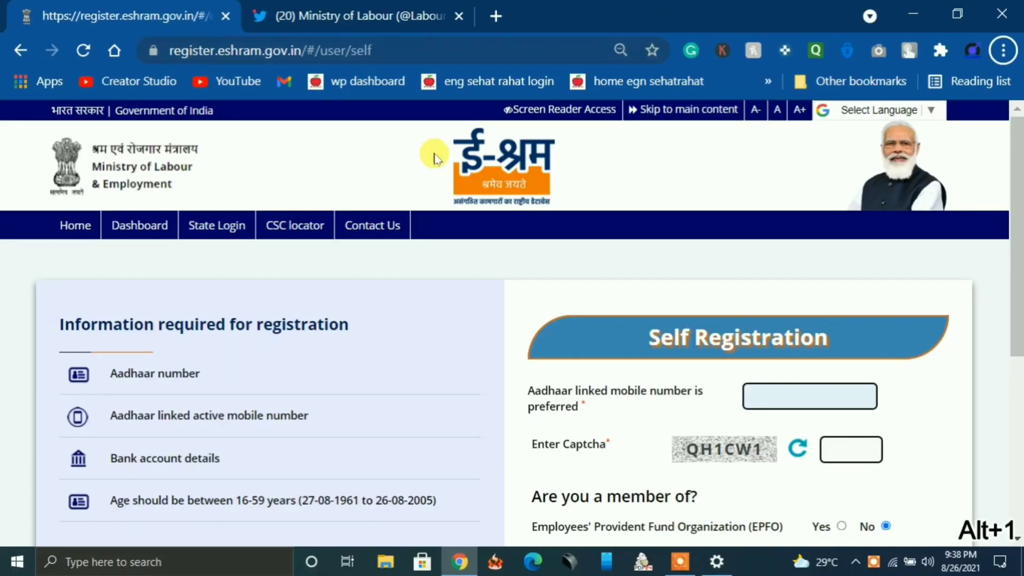
{"action": "key", "text": "F11"}
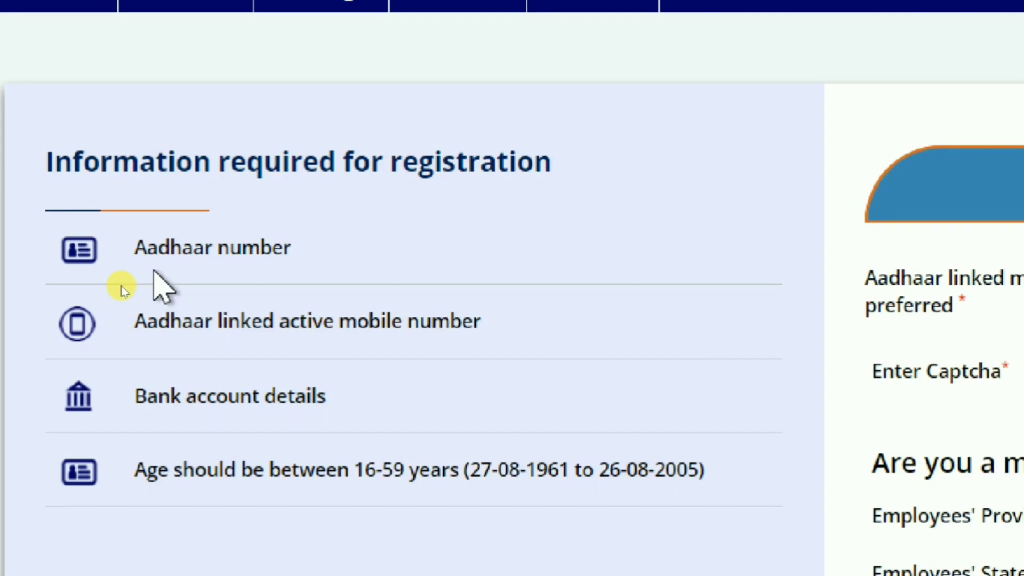
{"action": "key", "text": "alt+1"}
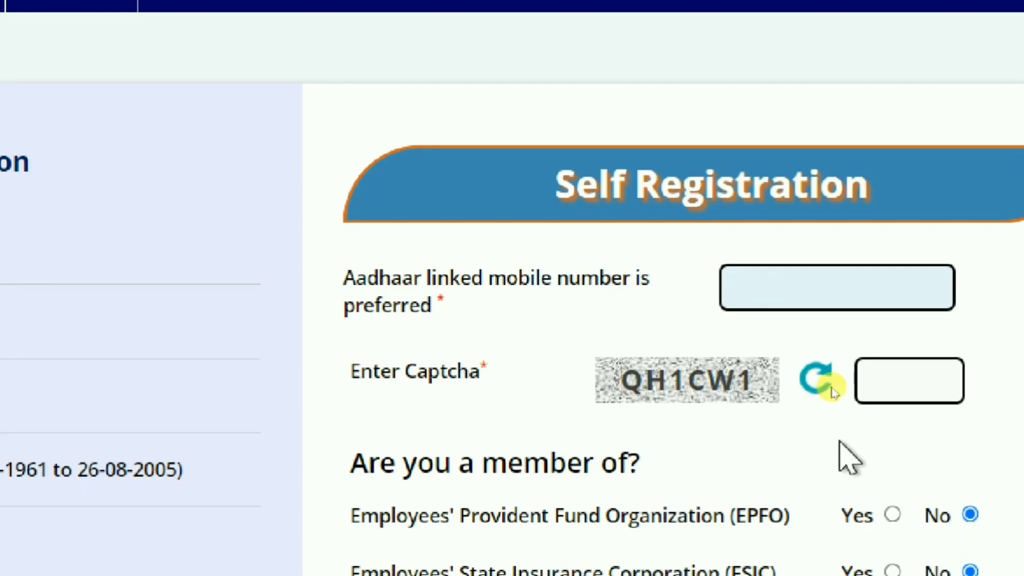
{"action": "key", "text": "alt+1"}
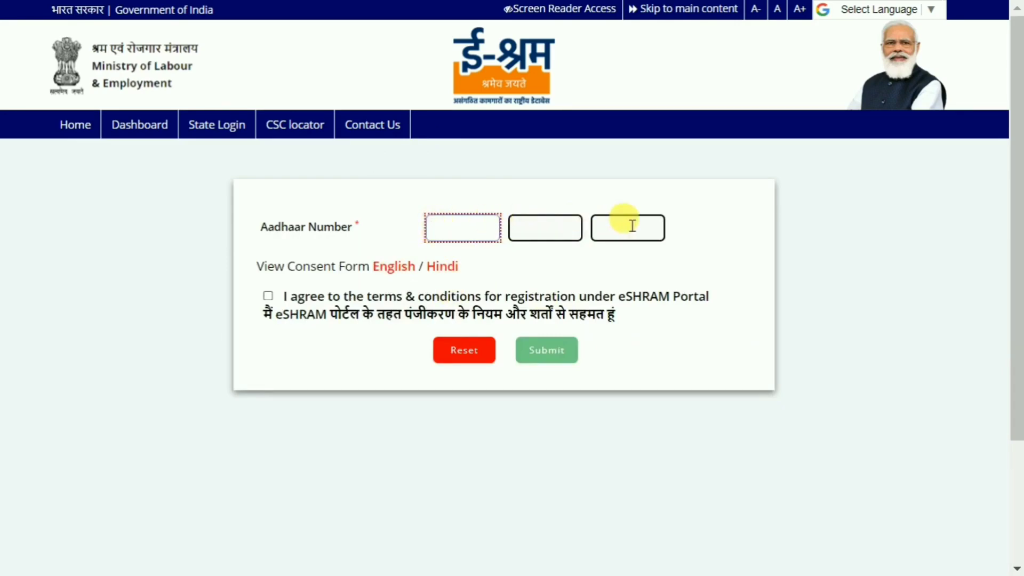
Step: Agree to the eSHRAM terms and conditions, submit the Aadhaar number and validate the OTP received on the linked mobile
{"action": "left_click", "coordinate": [267, 296]}
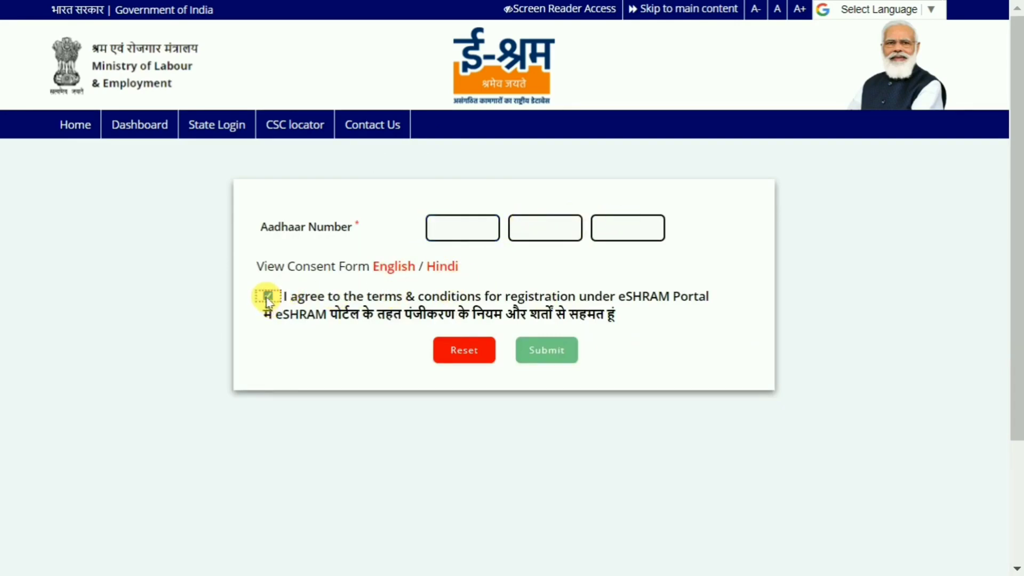
{"action": "left_click", "coordinate": [547, 352]}
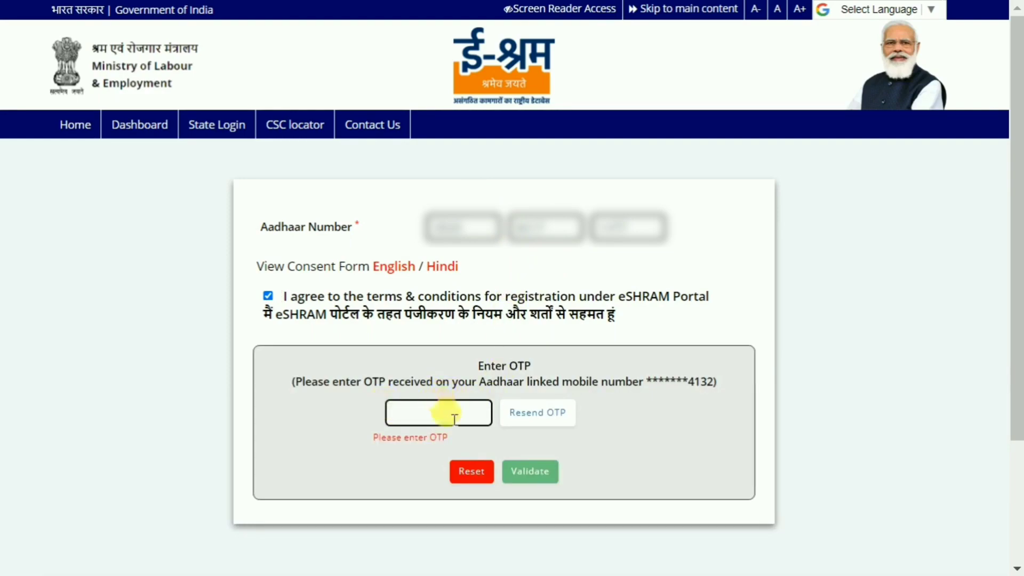
{"action": "left_click", "coordinate": [551, 480]}
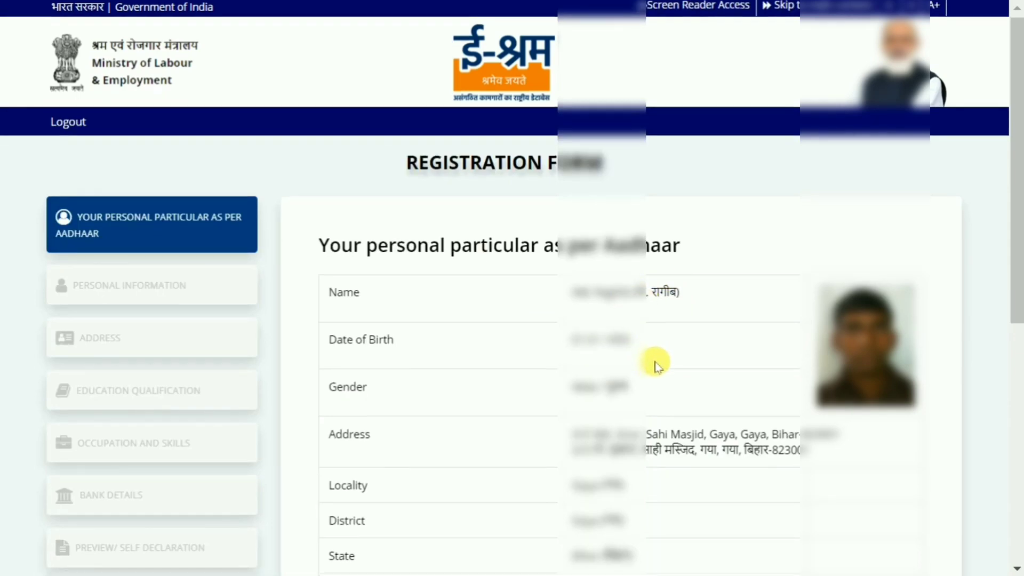
Step: Review the personal particulars as per Aadhaar and continue to enter other details
{"action": "scroll", "coordinate": [656, 369], "scroll_direction": "down", "scroll_amount": 3}
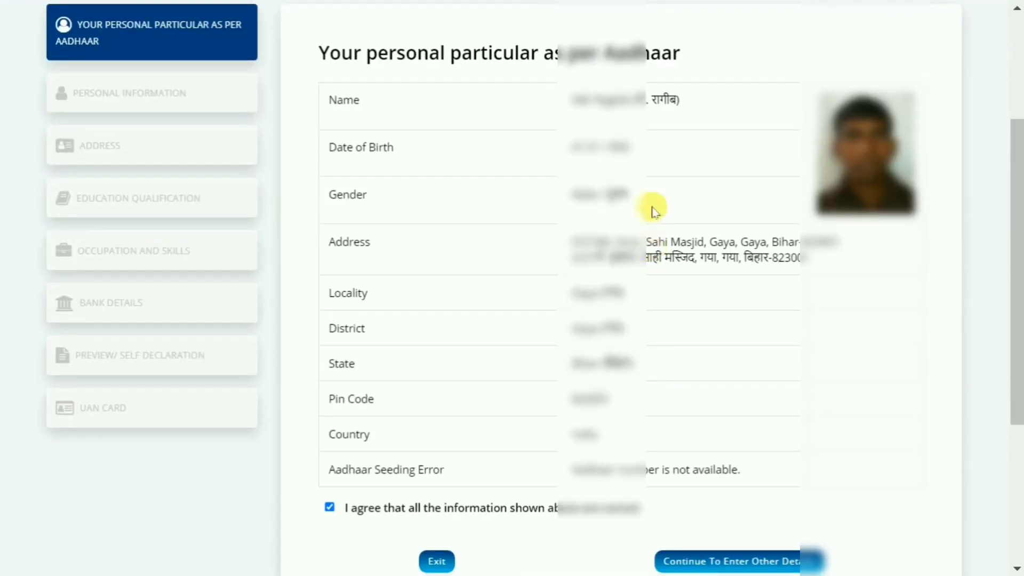
{"action": "scroll", "coordinate": [671, 208], "scroll_direction": "down", "scroll_amount": 3}
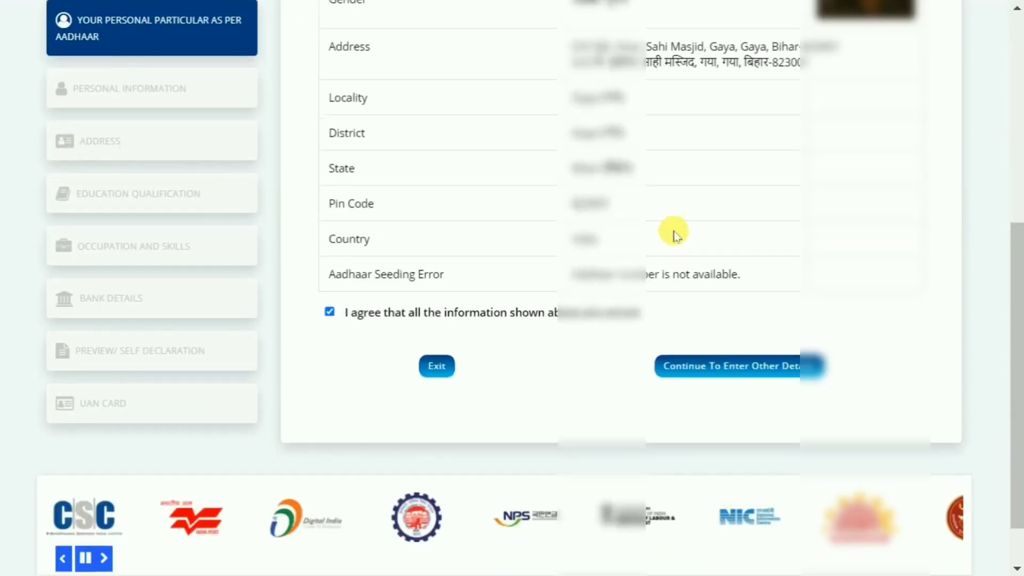
{"action": "left_click", "coordinate": [750, 373]}
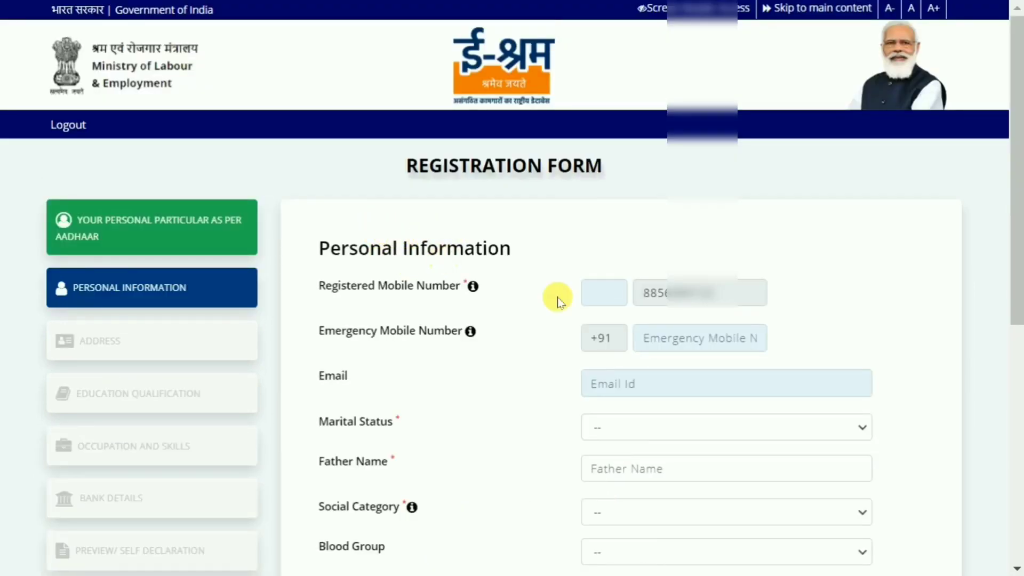
Step: Set the marital status to Never married in the personal information form
{"action": "scroll", "coordinate": [557, 299], "scroll_direction": "down", "scroll_amount": 2}
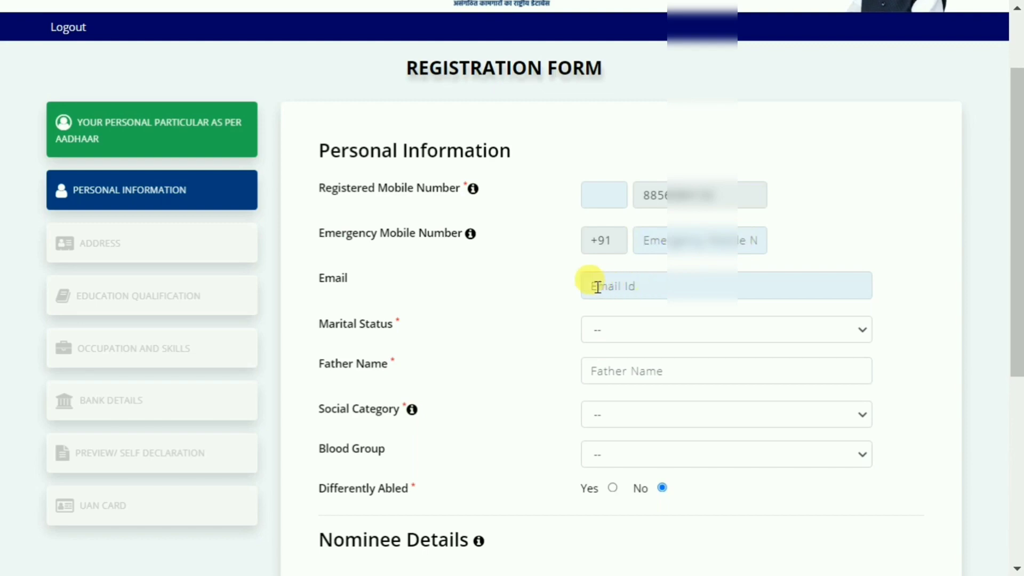
{"action": "left_click", "coordinate": [673, 334]}
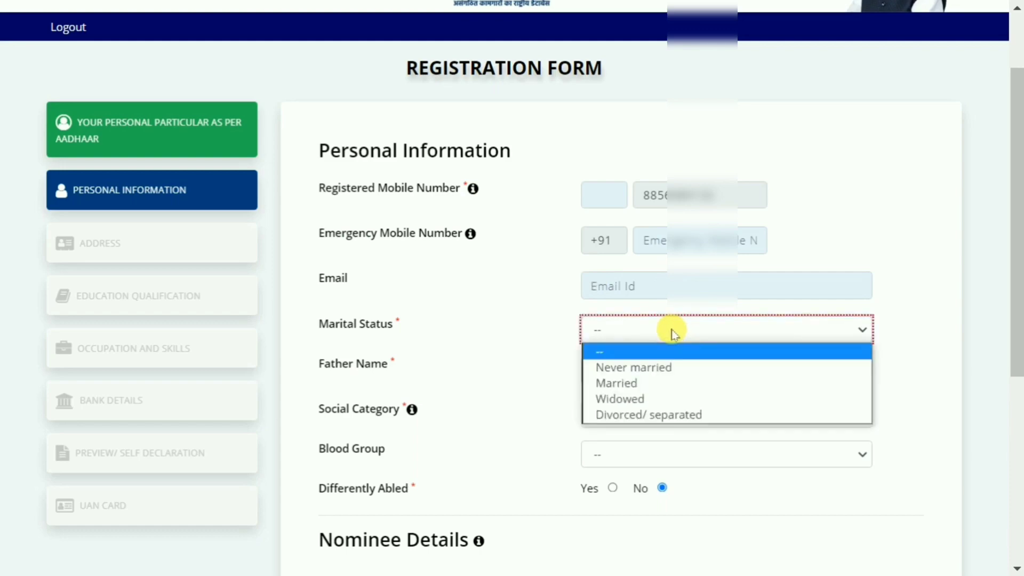
{"action": "left_click", "coordinate": [654, 371]}
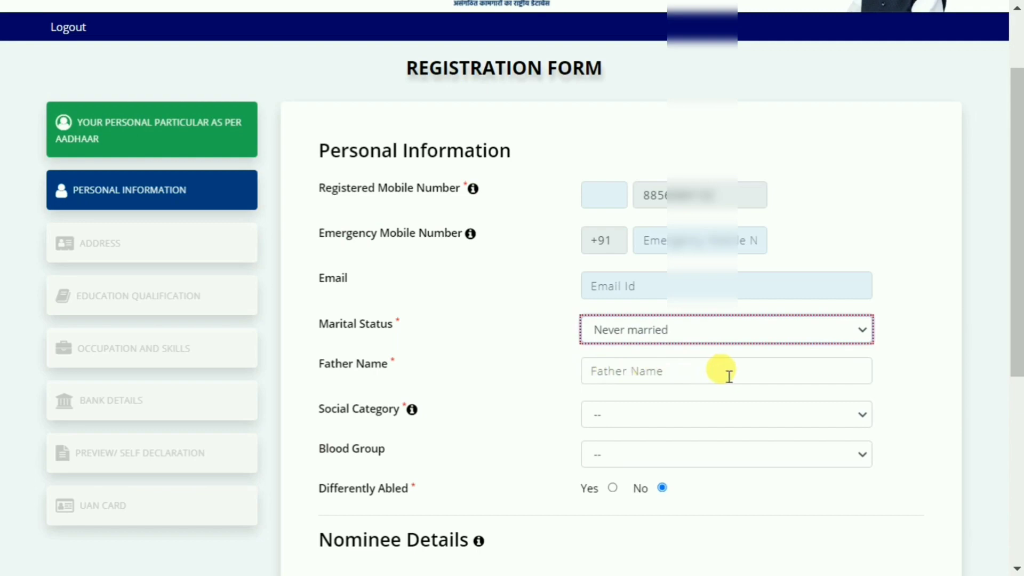
Step: Set the social category to General in the personal information form
{"action": "scroll", "coordinate": [778, 353], "scroll_direction": "down", "scroll_amount": 2}
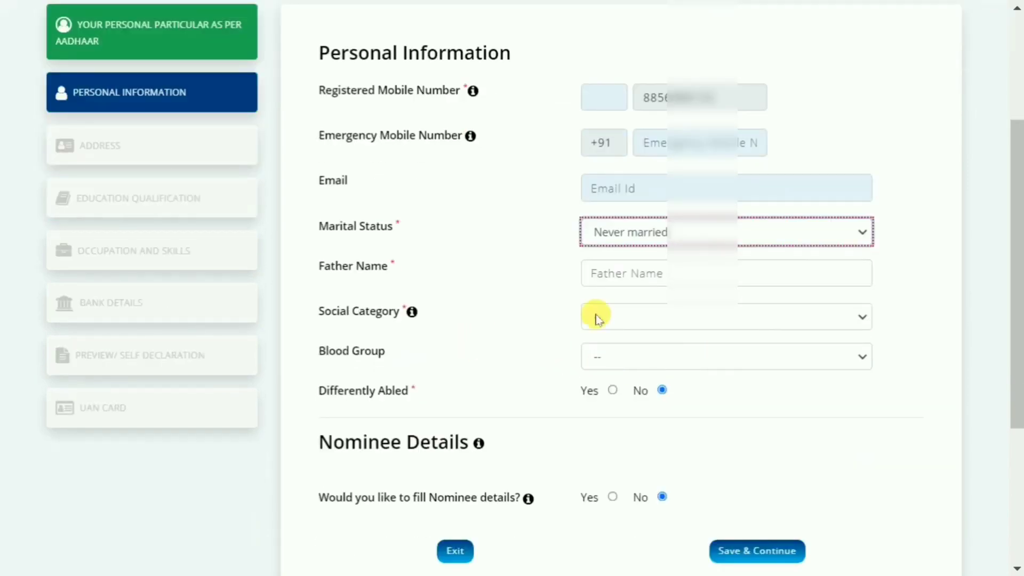
{"action": "left_click", "coordinate": [659, 320]}
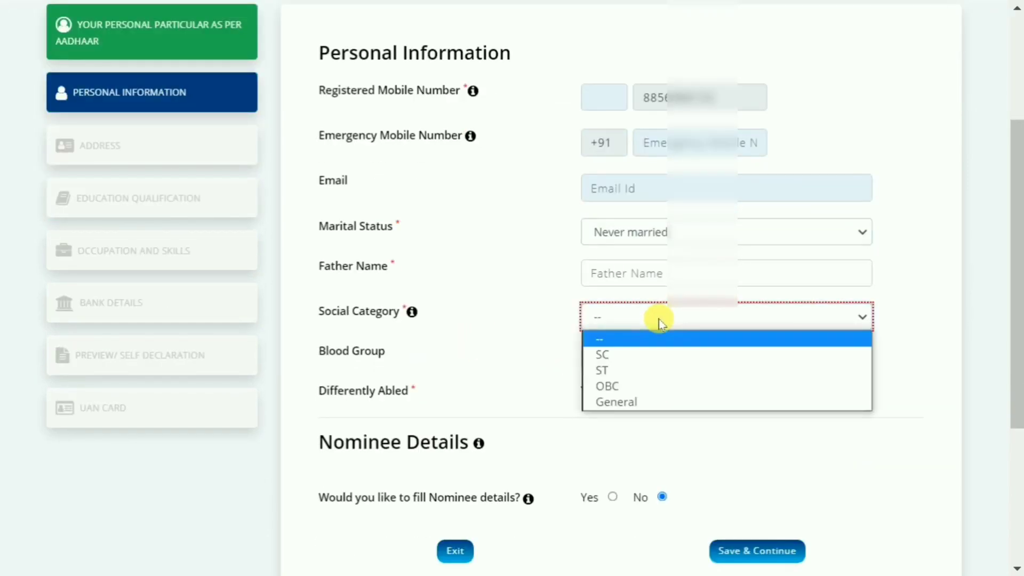
{"action": "left_click", "coordinate": [649, 388]}
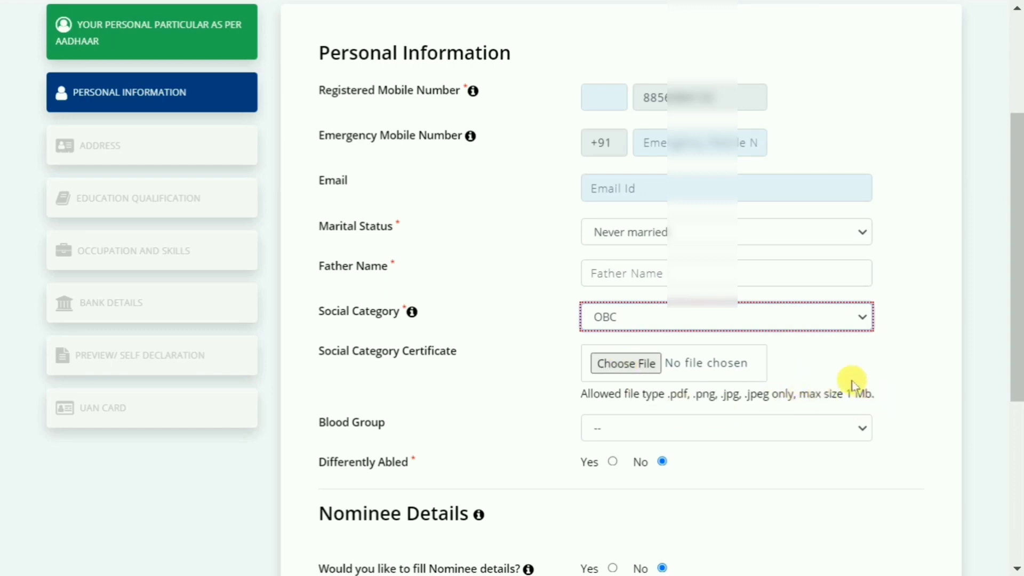
{"action": "left_click", "coordinate": [658, 317]}
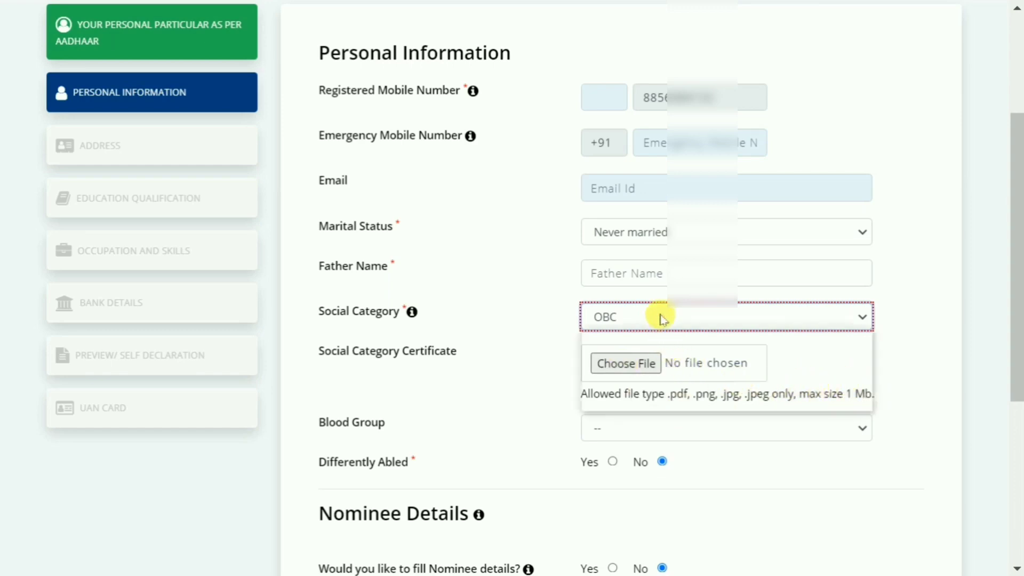
{"action": "left_click", "coordinate": [645, 406]}
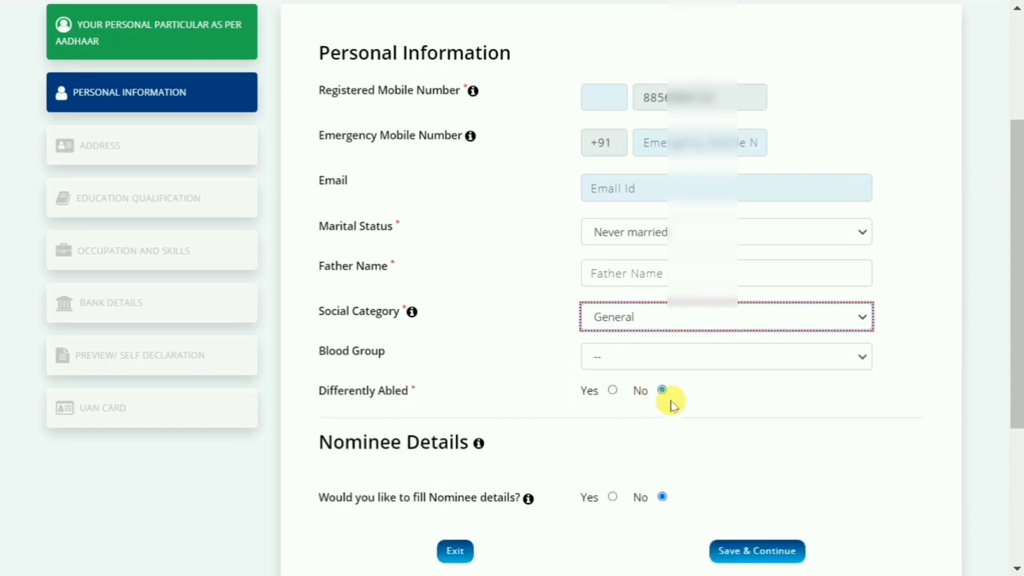
{"action": "left_click", "coordinate": [632, 357]}
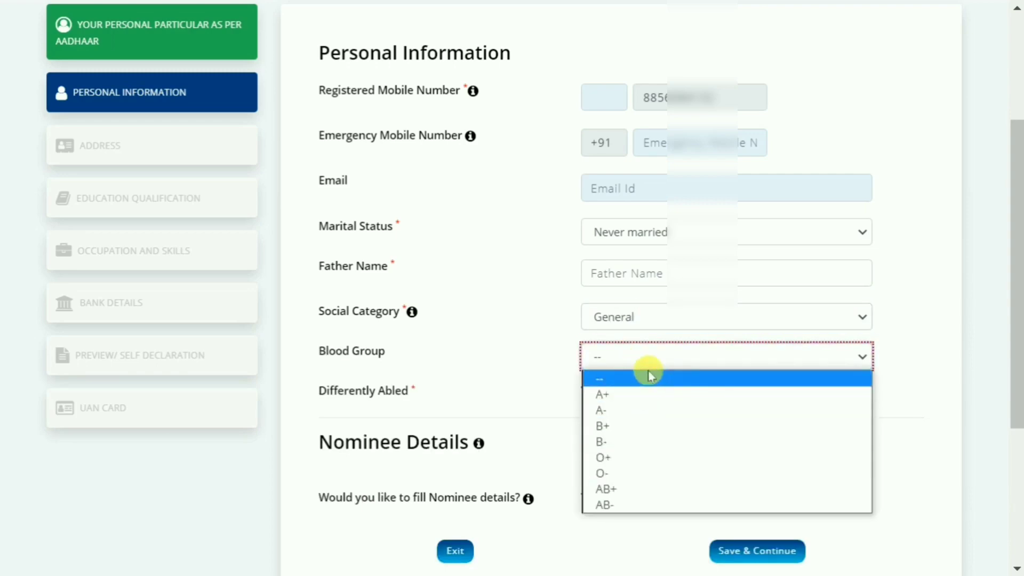
{"action": "left_click", "coordinate": [646, 377]}
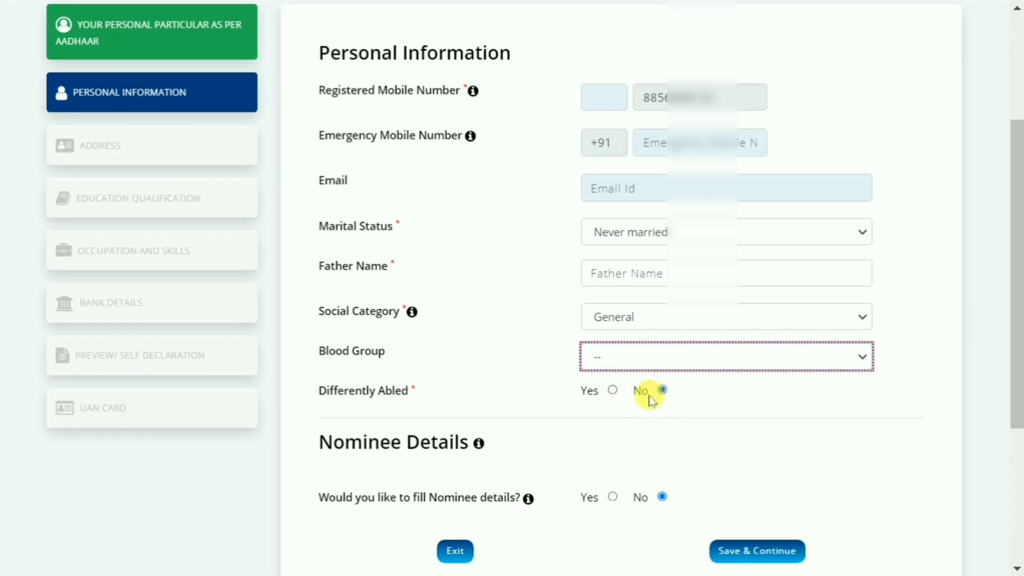
{"action": "left_click", "coordinate": [613, 391]}
{"action": "left_click", "coordinate": [667, 431]}
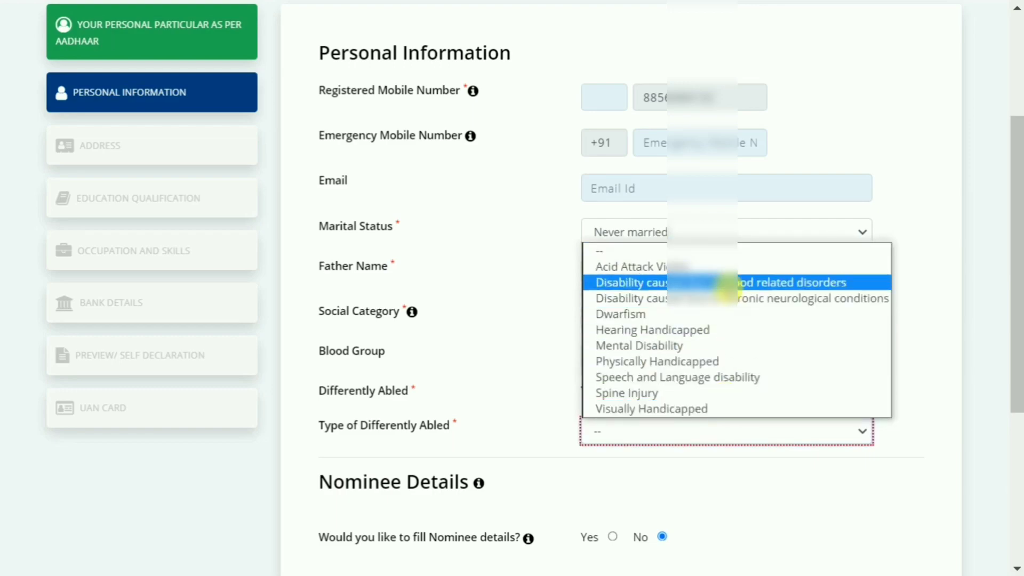
{"action": "left_click", "coordinate": [559, 359]}
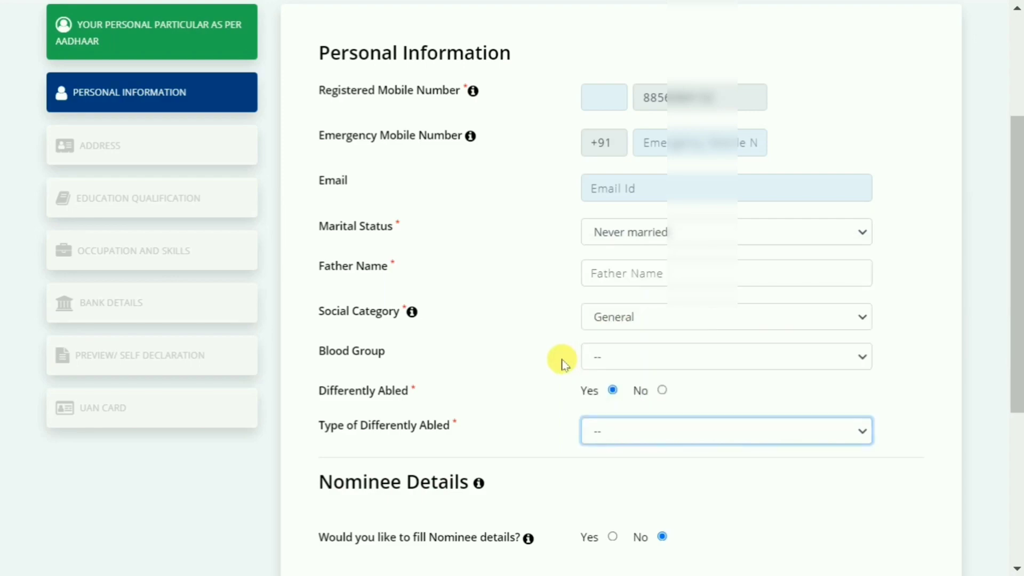
{"action": "left_click", "coordinate": [661, 390]}
Step: Choose Yes for filling in nominee details and set the nominee's gender to Male
{"action": "scroll", "coordinate": [633, 401], "scroll_direction": "down", "scroll_amount": 2}
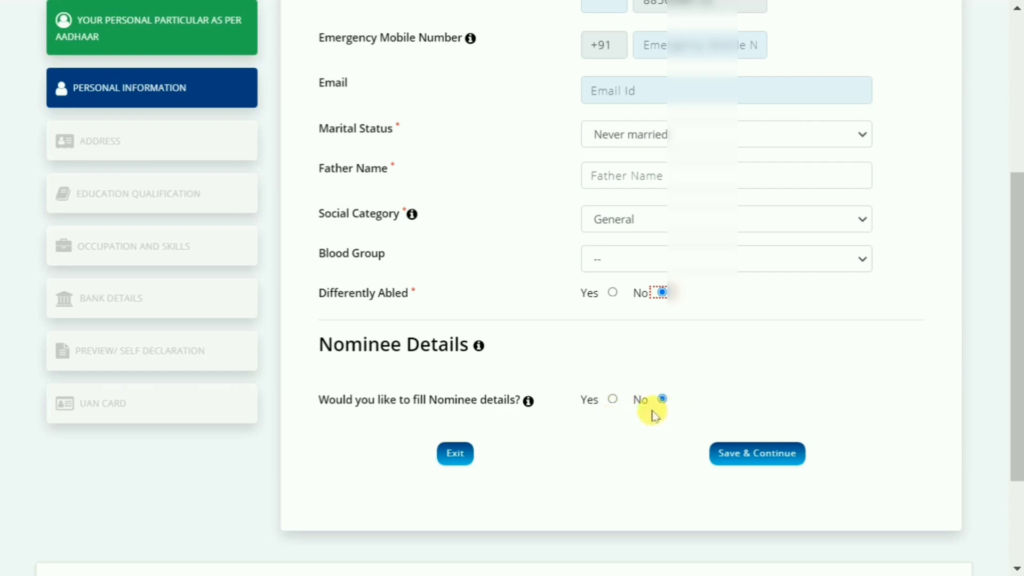
{"action": "left_click", "coordinate": [613, 400]}
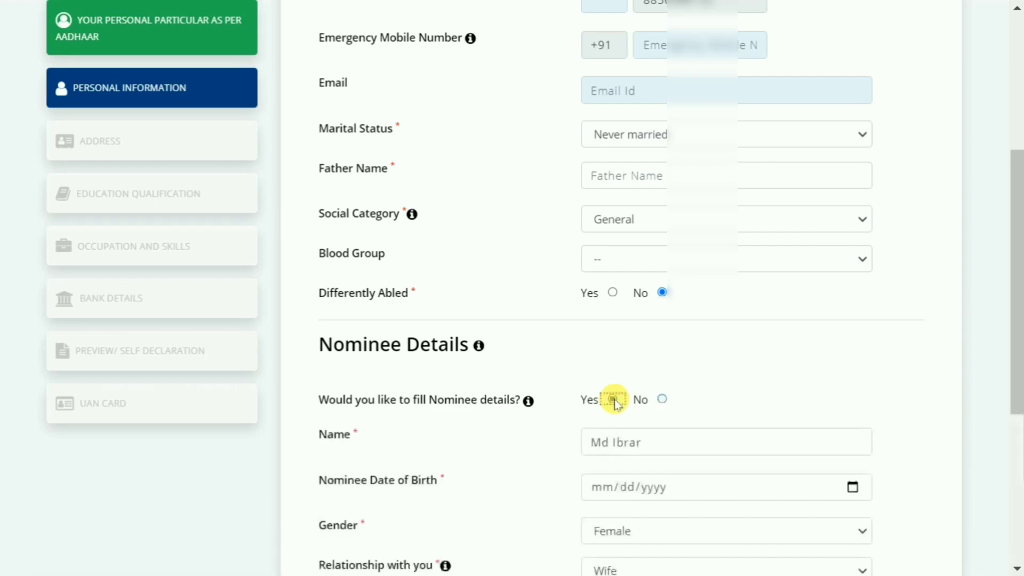
{"action": "scroll", "coordinate": [613, 399], "scroll_direction": "down", "scroll_amount": 2}
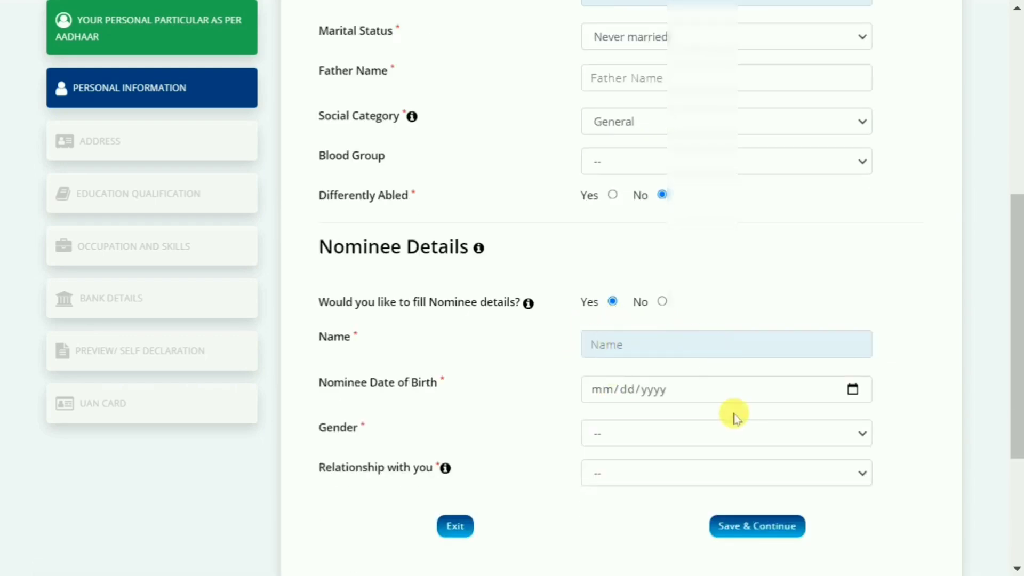
{"action": "left_click", "coordinate": [853, 391]}
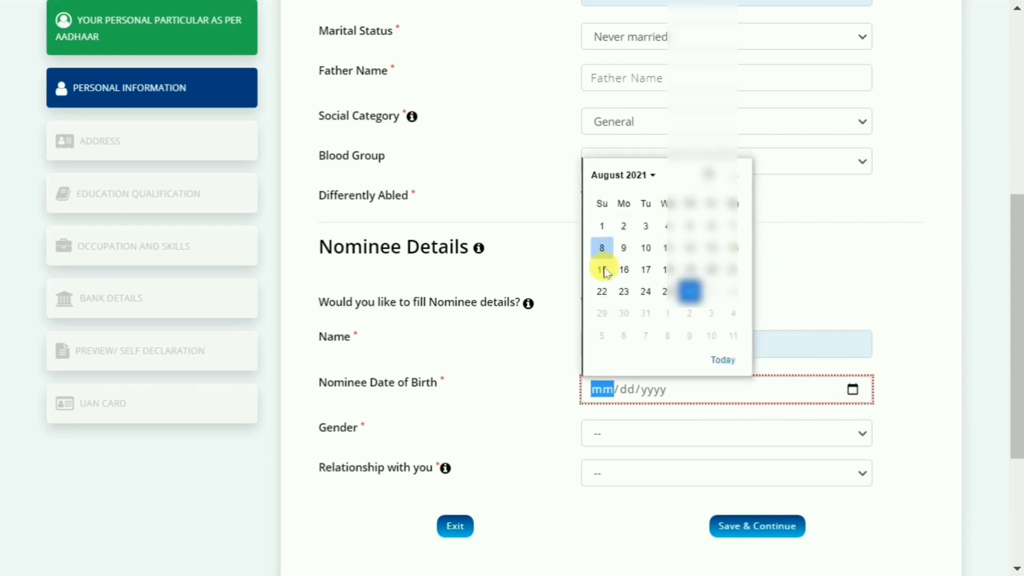
{"action": "left_click", "coordinate": [808, 257]}
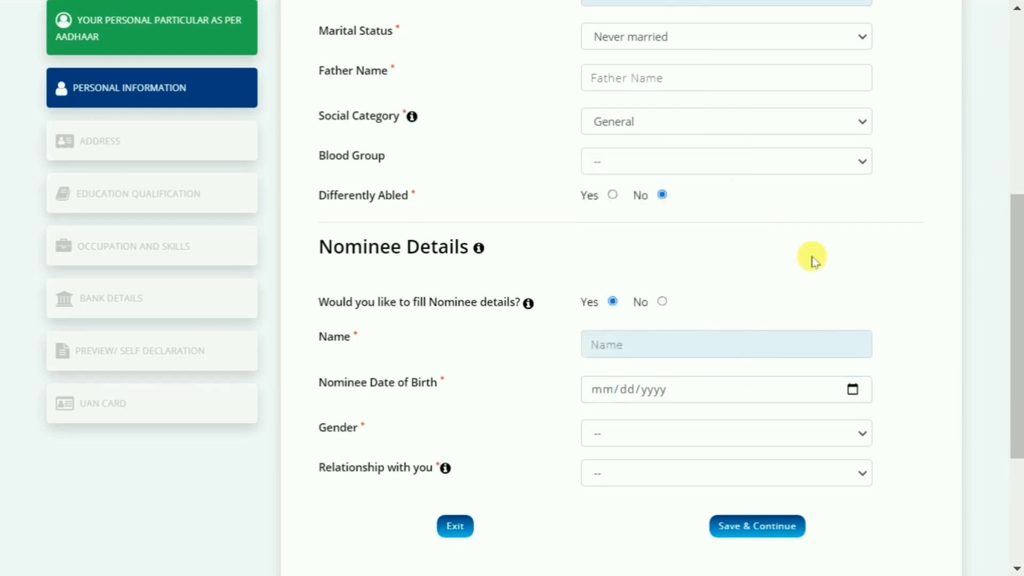
{"action": "left_click", "coordinate": [640, 440]}
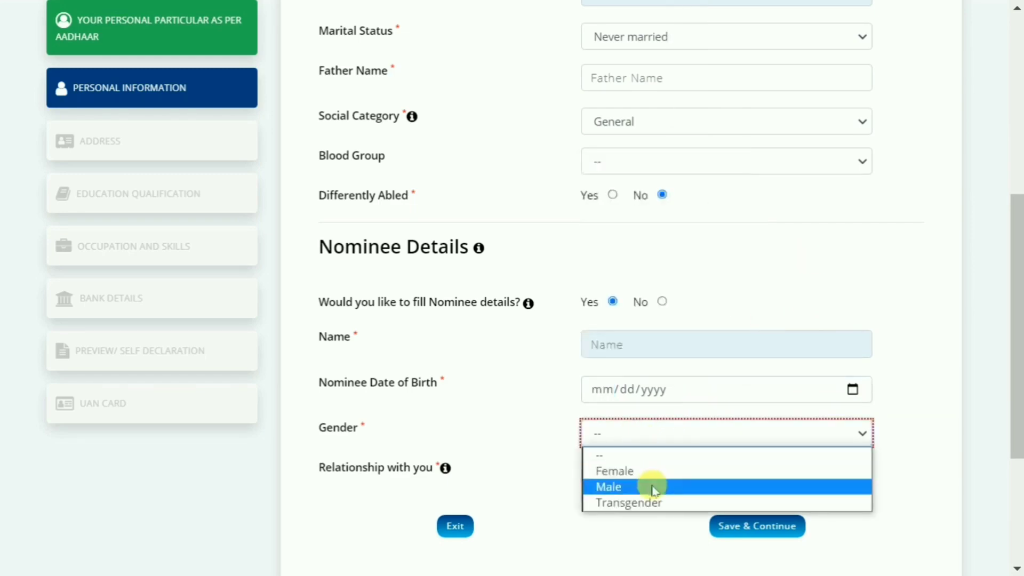
{"action": "left_click", "coordinate": [652, 486]}
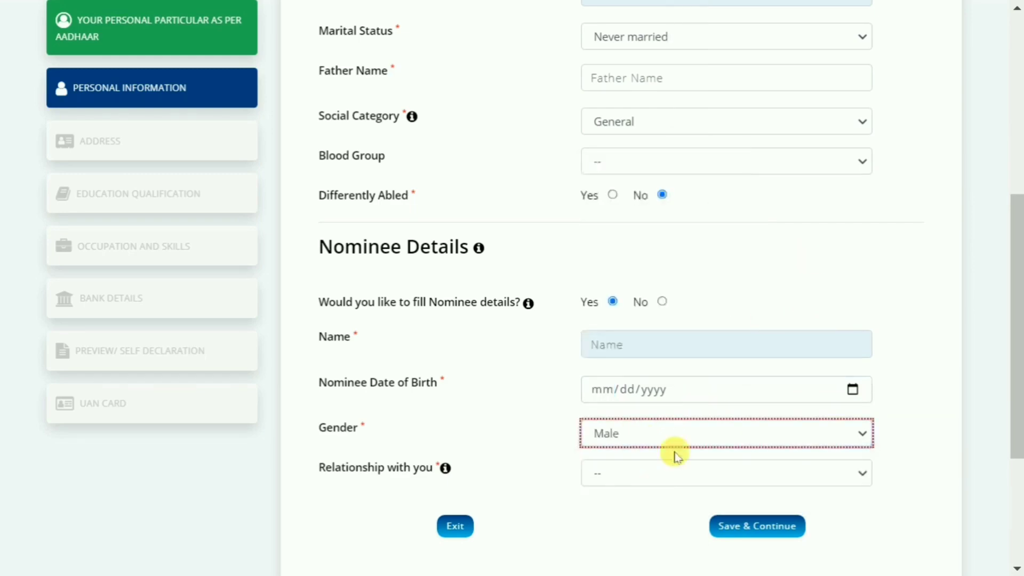
Step: Check the nominee relationship options, then save the personal information and continue to the address section
{"action": "left_click", "coordinate": [608, 477]}
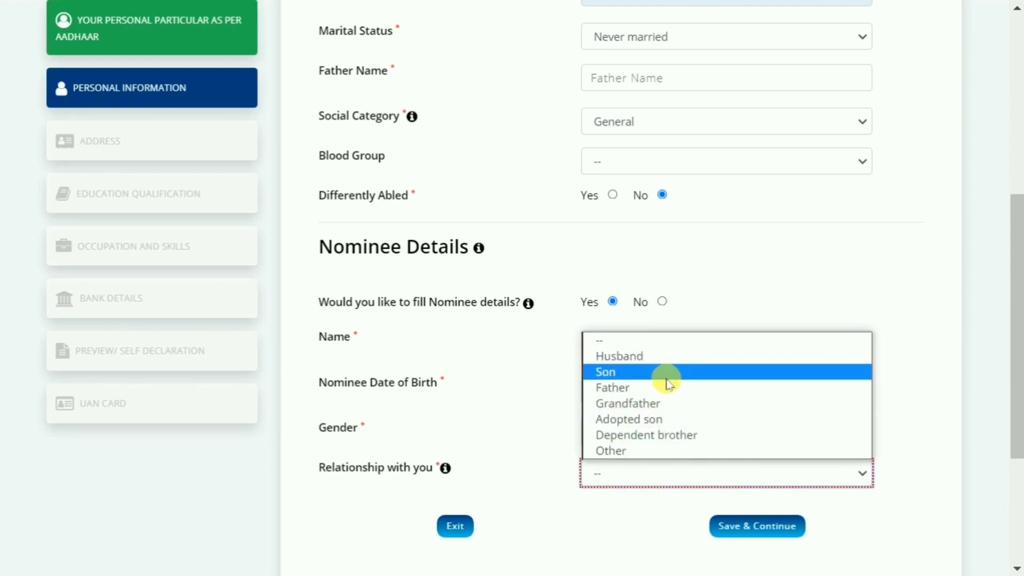
{"action": "left_click", "coordinate": [552, 397]}
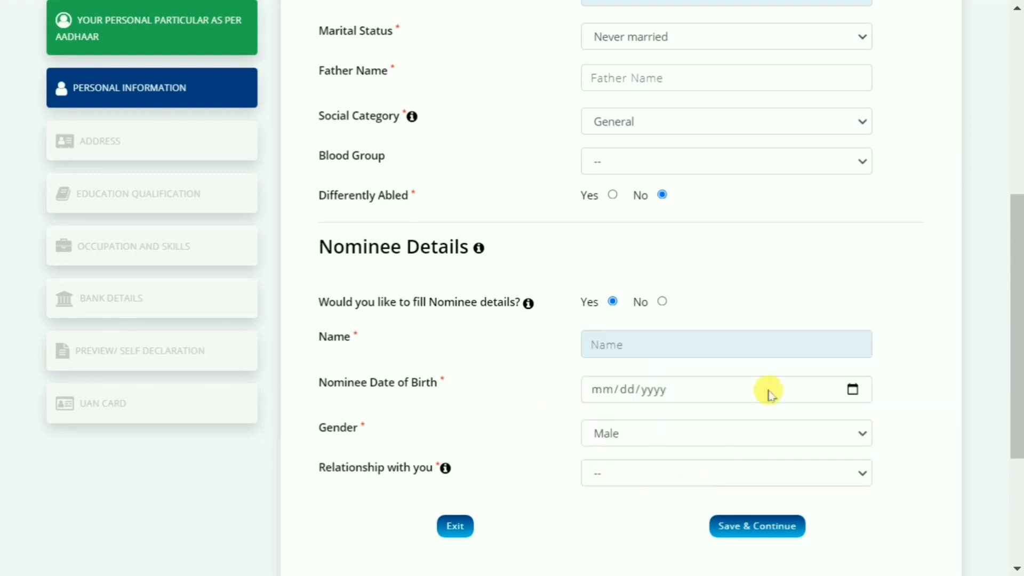
{"action": "scroll", "coordinate": [792, 352], "scroll_direction": "down", "scroll_amount": 3}
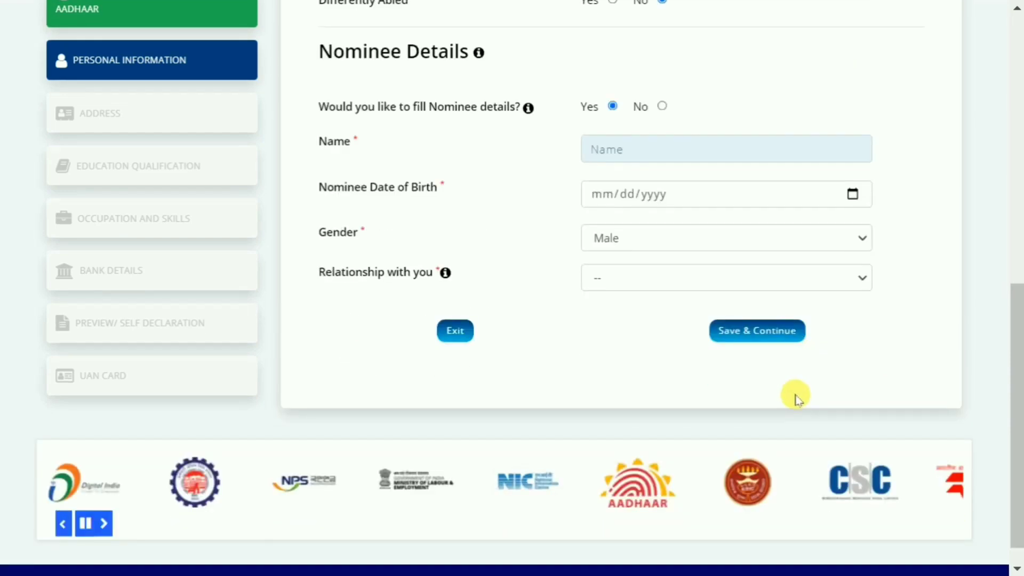
{"action": "left_click", "coordinate": [760, 337]}
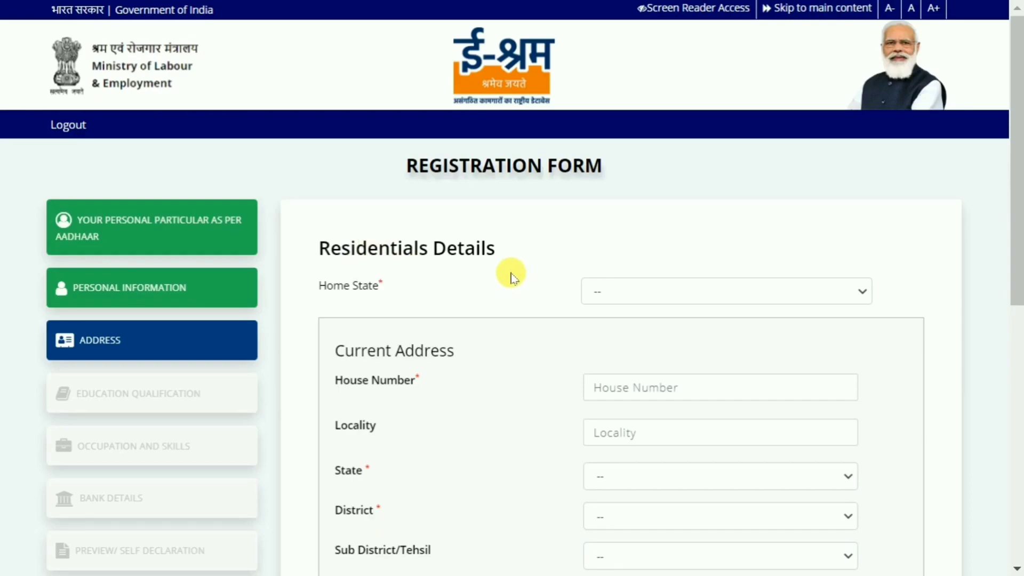
Step: Set the home state to BIHAR in the residential details
{"action": "left_click", "coordinate": [672, 297]}
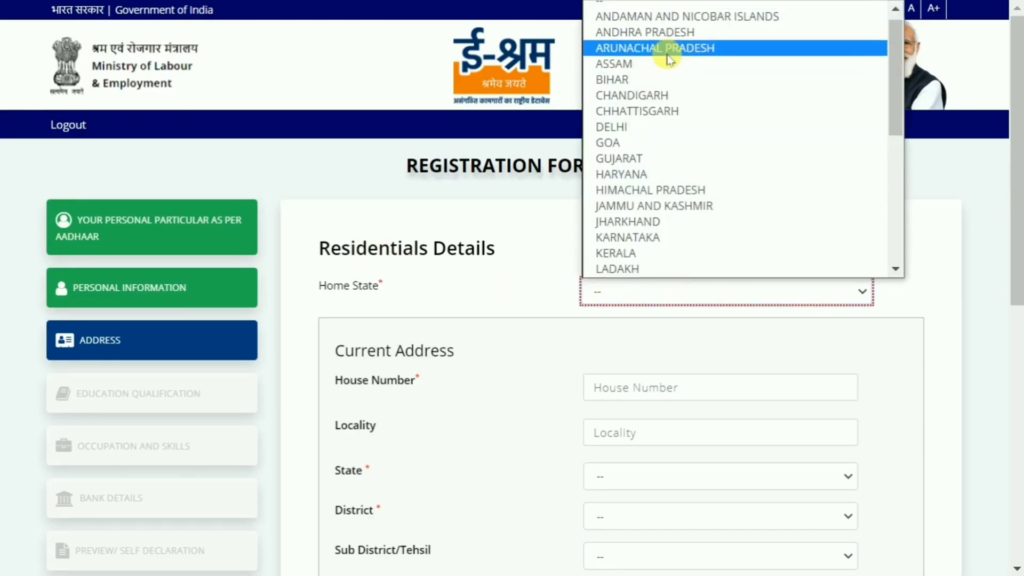
{"action": "left_click", "coordinate": [667, 81]}
{"action": "scroll", "coordinate": [612, 292], "scroll_direction": "down", "scroll_amount": 2}
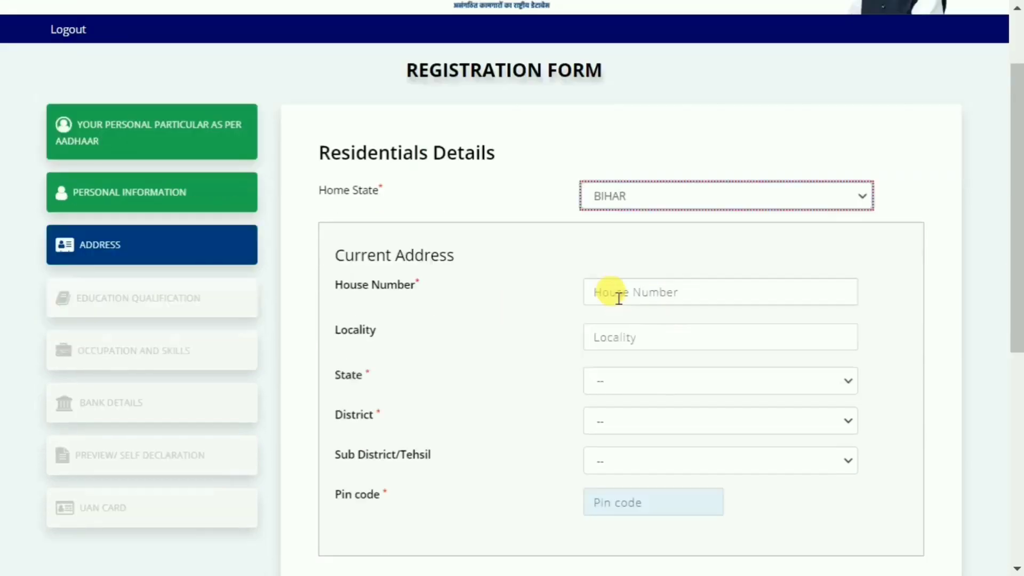
Step: Set the current address to state DELHI, district NEW DELHI and sub district Chanakya Puri
{"action": "scroll", "coordinate": [585, 281], "scroll_direction": "down", "scroll_amount": 2}
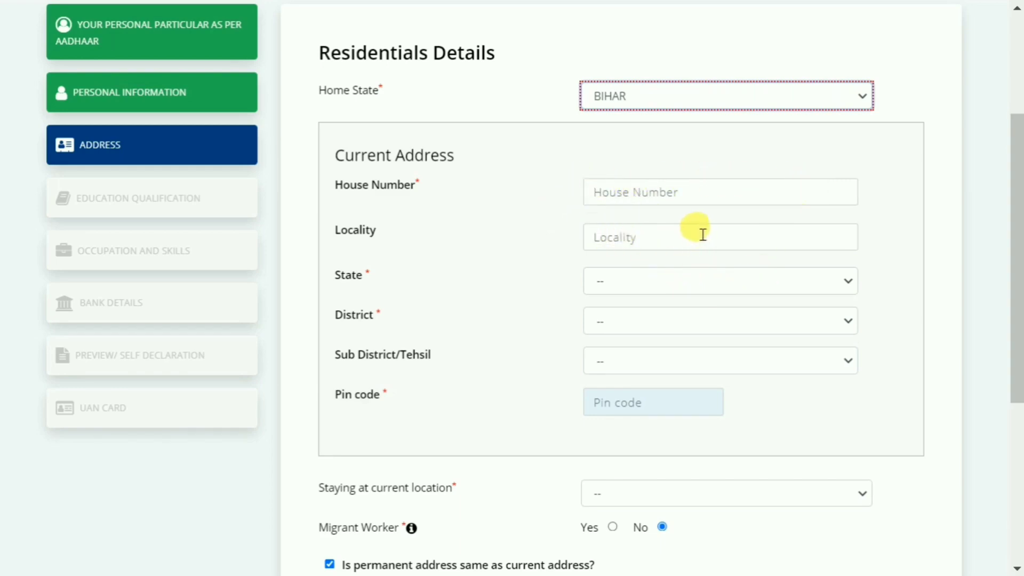
{"action": "left_click", "coordinate": [715, 283]}
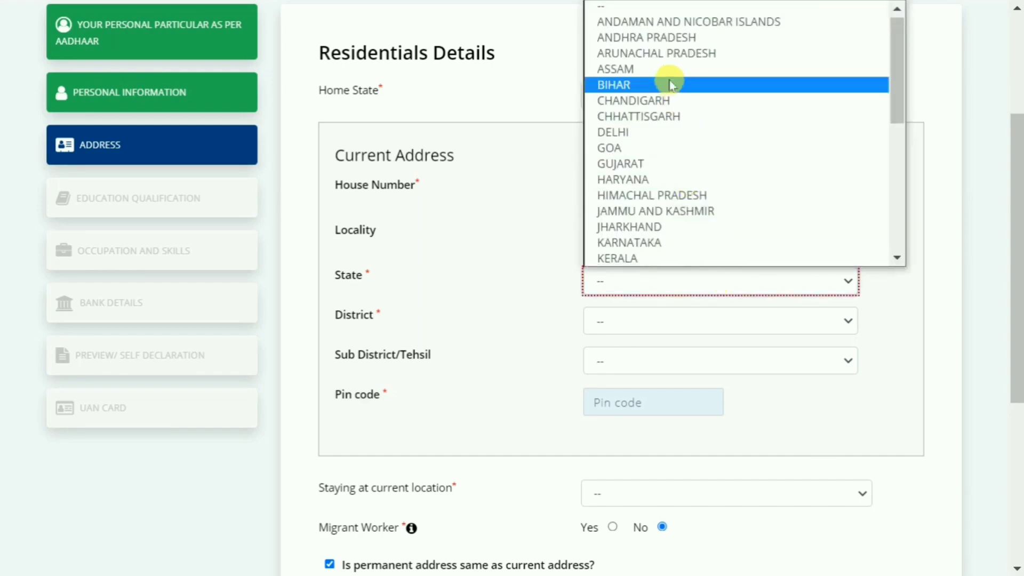
{"action": "left_click", "coordinate": [664, 130]}
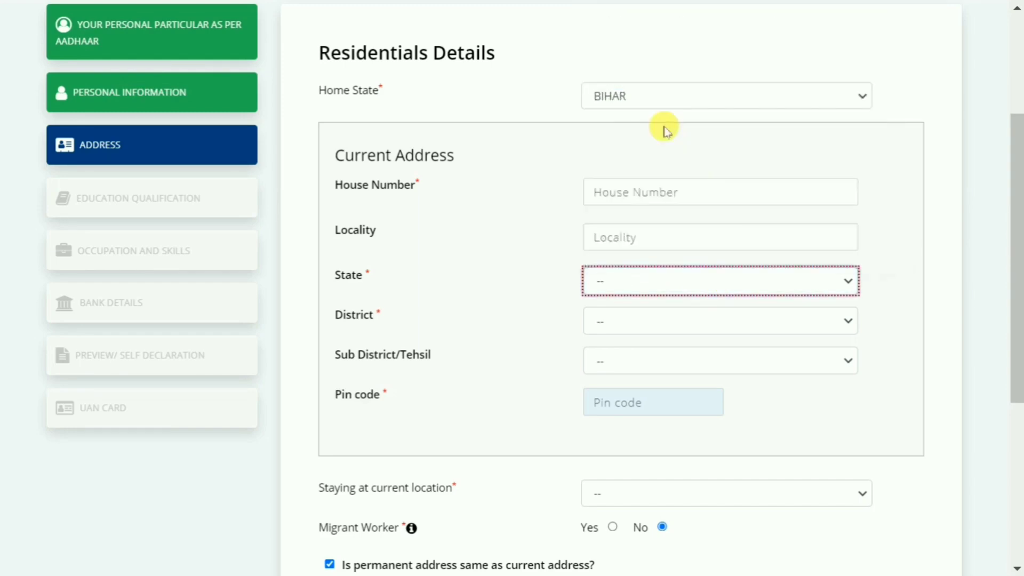
{"action": "left_click", "coordinate": [655, 326]}
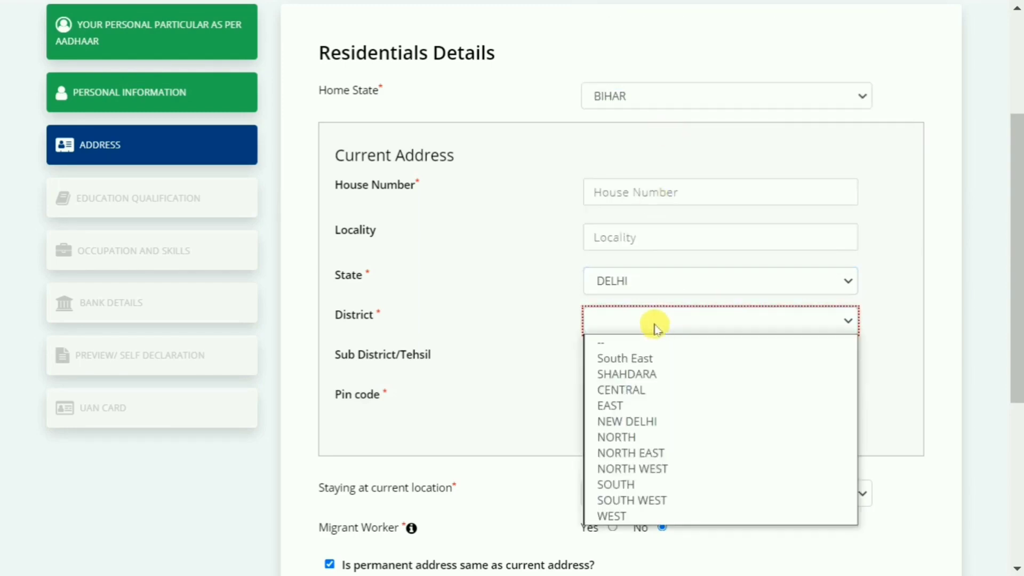
{"action": "left_click", "coordinate": [657, 420]}
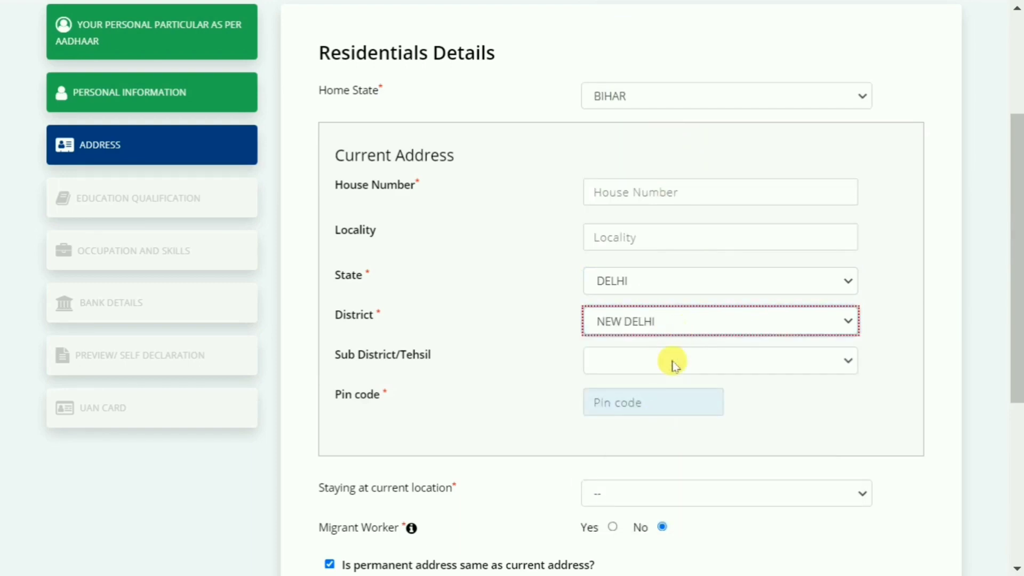
{"action": "scroll", "coordinate": [676, 363], "scroll_direction": "down", "scroll_amount": 2}
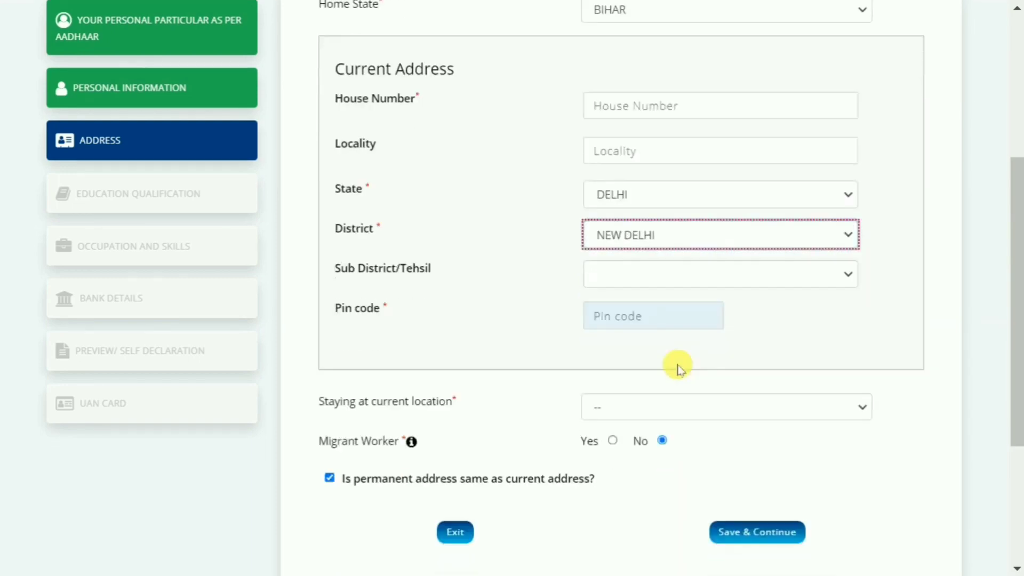
{"action": "left_click", "coordinate": [682, 265]}
{"action": "left_click", "coordinate": [664, 315]}
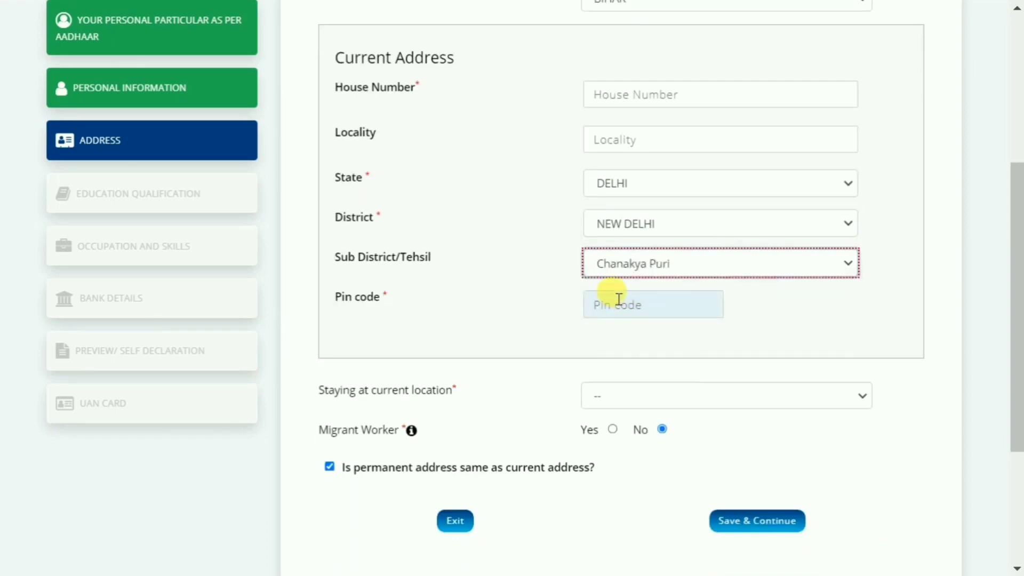
Step: Set the length of stay at the current location to 20-25 years
{"action": "scroll", "coordinate": [634, 341], "scroll_direction": "down", "scroll_amount": 2}
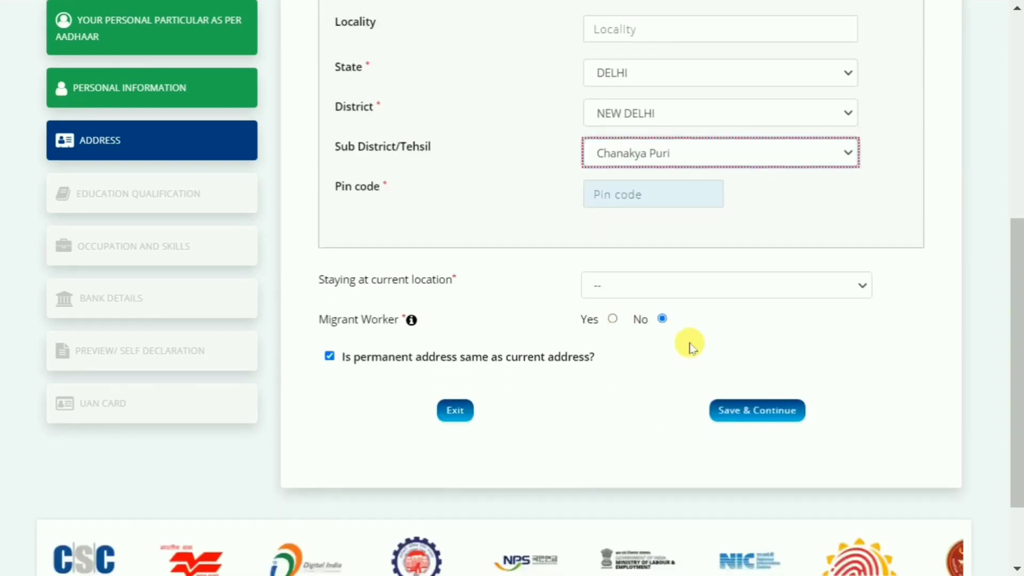
{"action": "scroll", "coordinate": [698, 266], "scroll_direction": "down", "scroll_amount": 2}
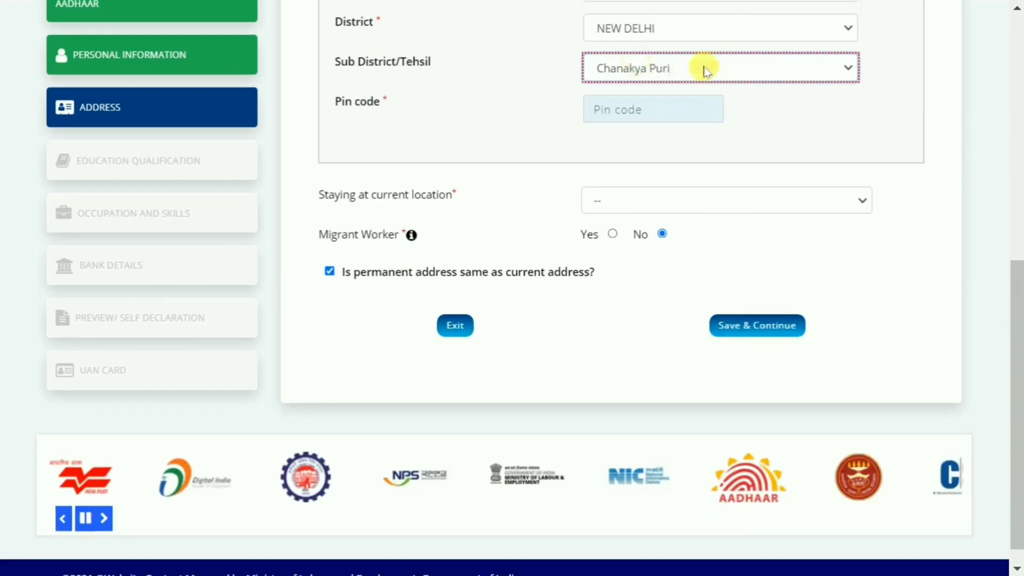
{"action": "left_click", "coordinate": [654, 201]}
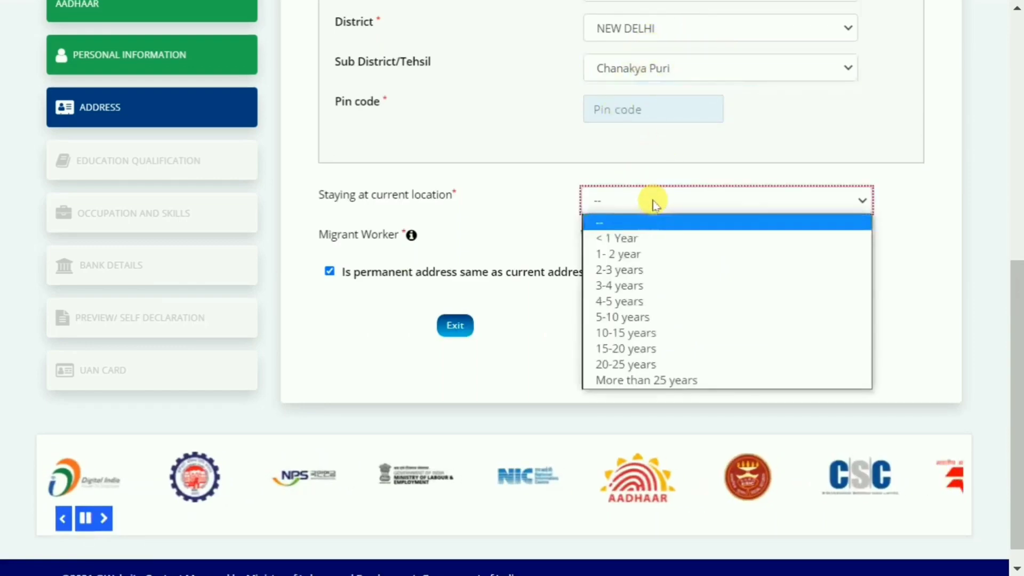
{"action": "left_click", "coordinate": [643, 368]}
Step: Mark the applicant as a migrant worker and set the reason of migration to Work / Employment
{"action": "mouse_move", "coordinate": [411, 234]}
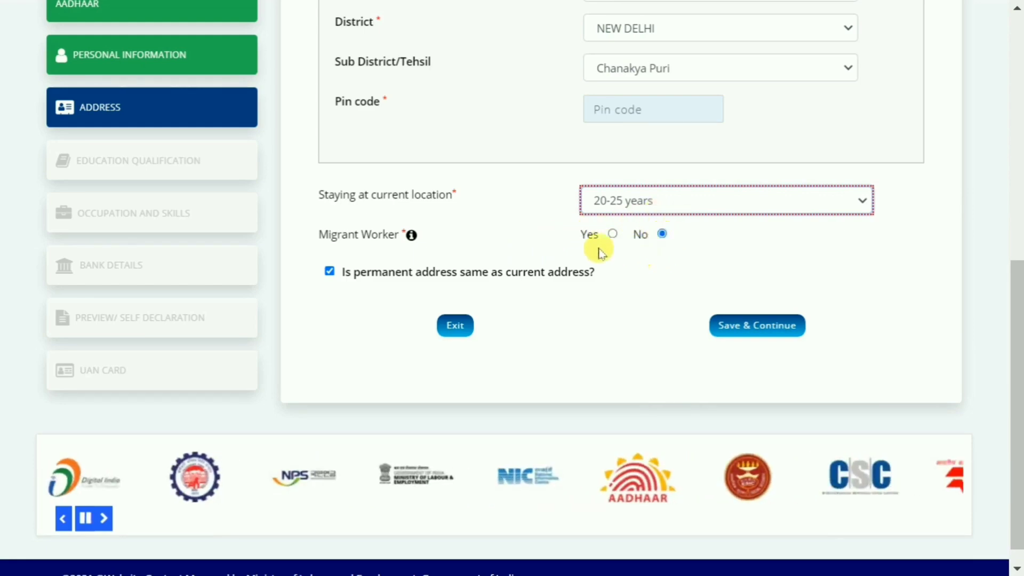
{"action": "left_click", "coordinate": [613, 235]}
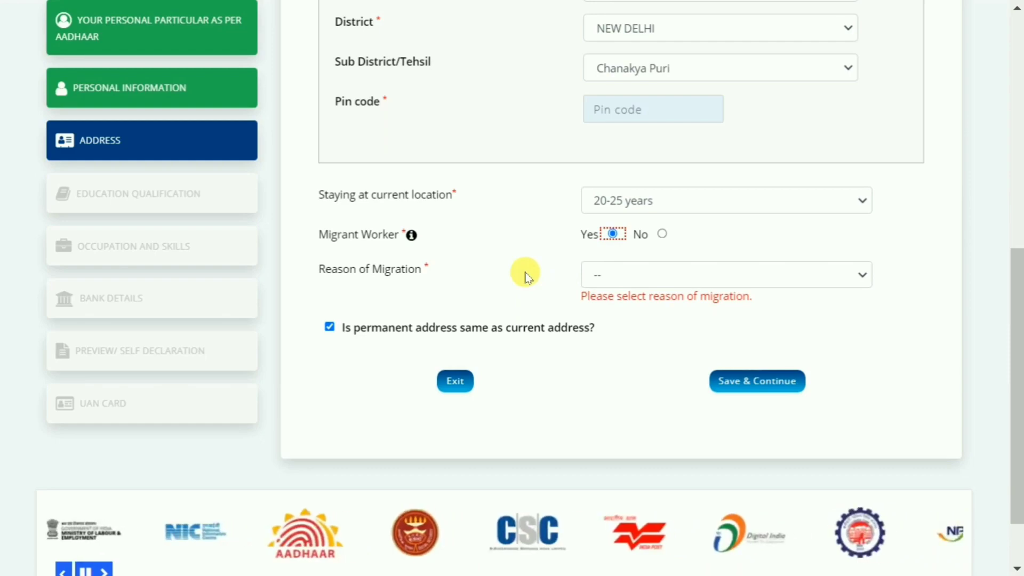
{"action": "left_click", "coordinate": [634, 275]}
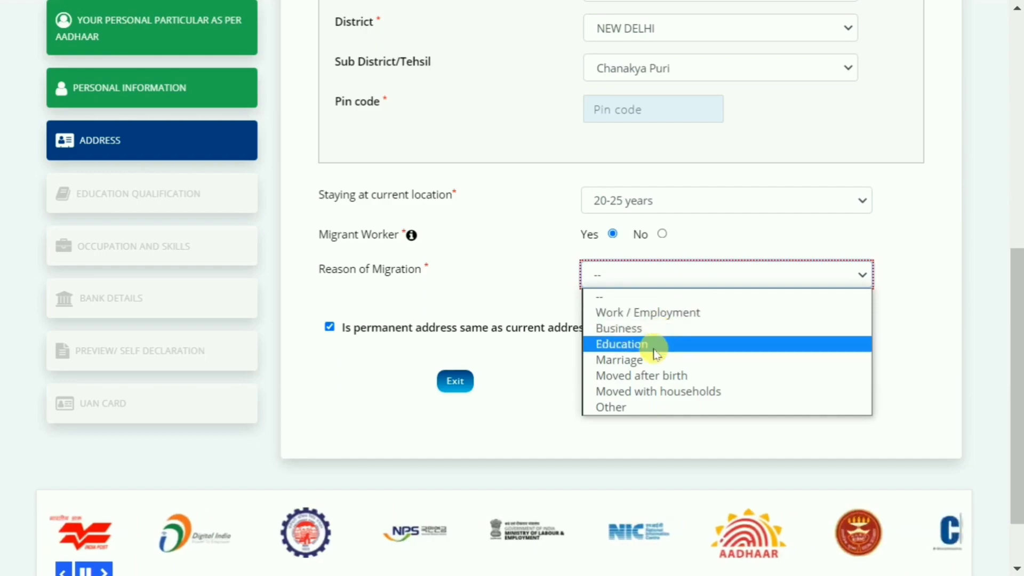
{"action": "left_click", "coordinate": [663, 313]}
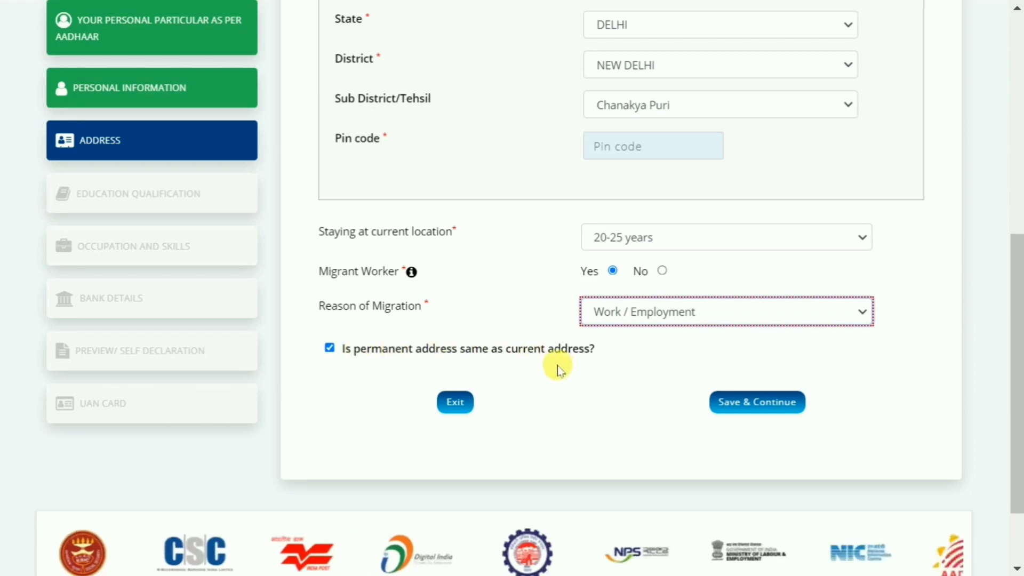
Step: Uncheck the permanent address same as current address option to view the separate address fields, and check it again
{"action": "scroll", "coordinate": [537, 350], "scroll_direction": "up", "scroll_amount": 5}
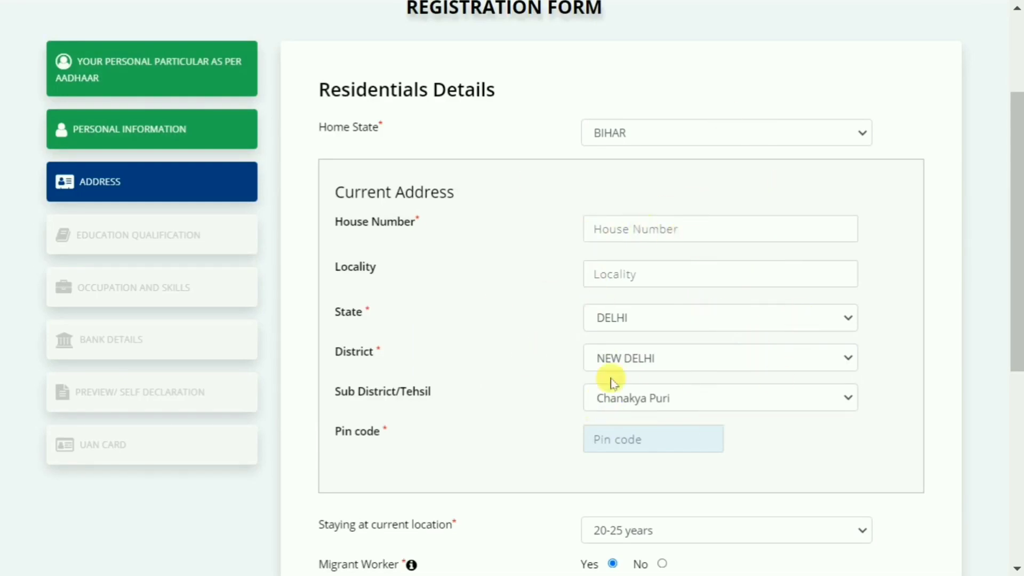
{"action": "scroll", "coordinate": [577, 277], "scroll_direction": "down", "scroll_amount": 1}
{"action": "scroll", "coordinate": [578, 277], "scroll_direction": "down", "scroll_amount": 5}
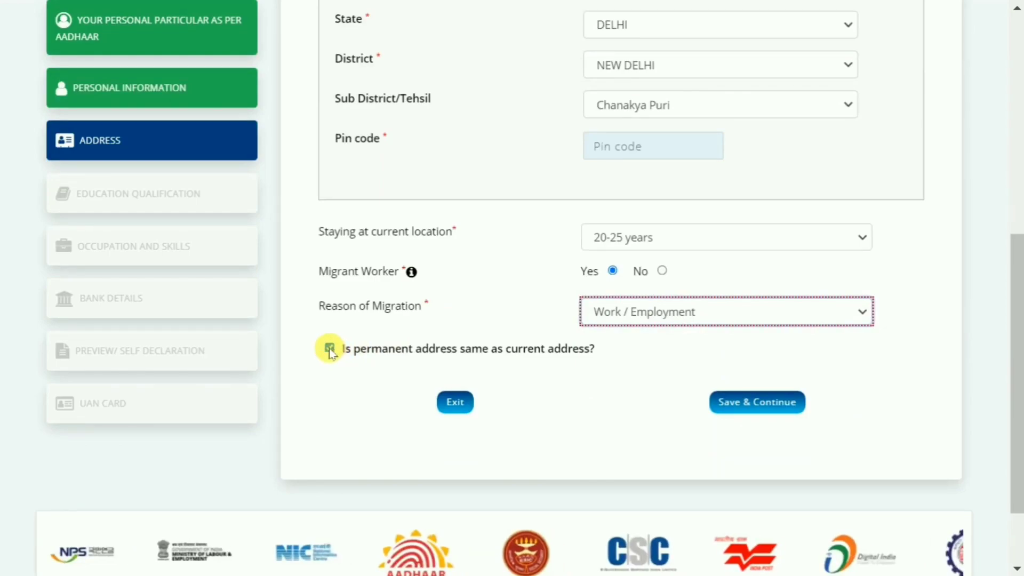
{"action": "left_click", "coordinate": [330, 349]}
{"action": "scroll", "coordinate": [494, 310], "scroll_direction": "down", "scroll_amount": 4}
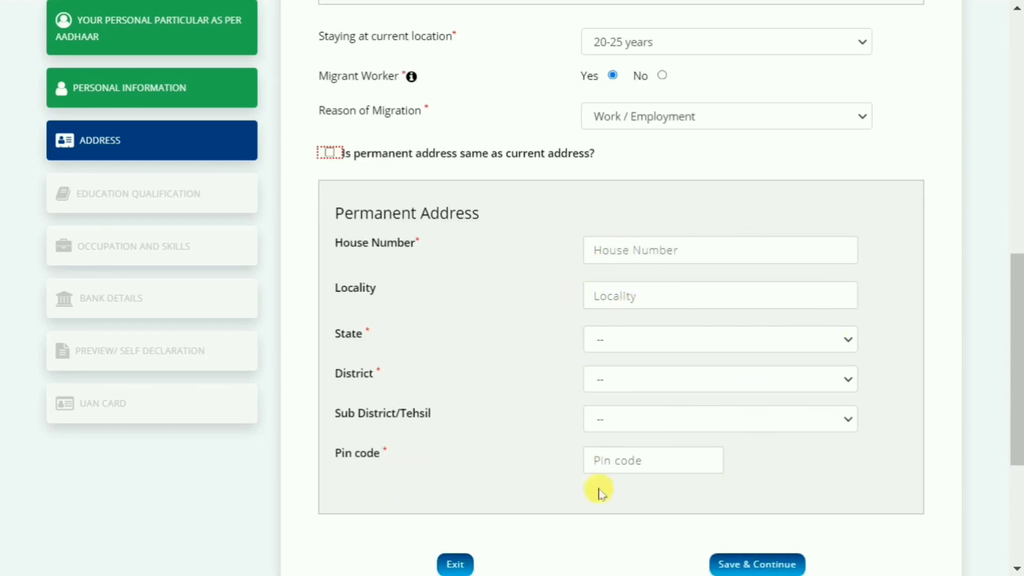
{"action": "scroll", "coordinate": [512, 213], "scroll_direction": "up", "scroll_amount": 2}
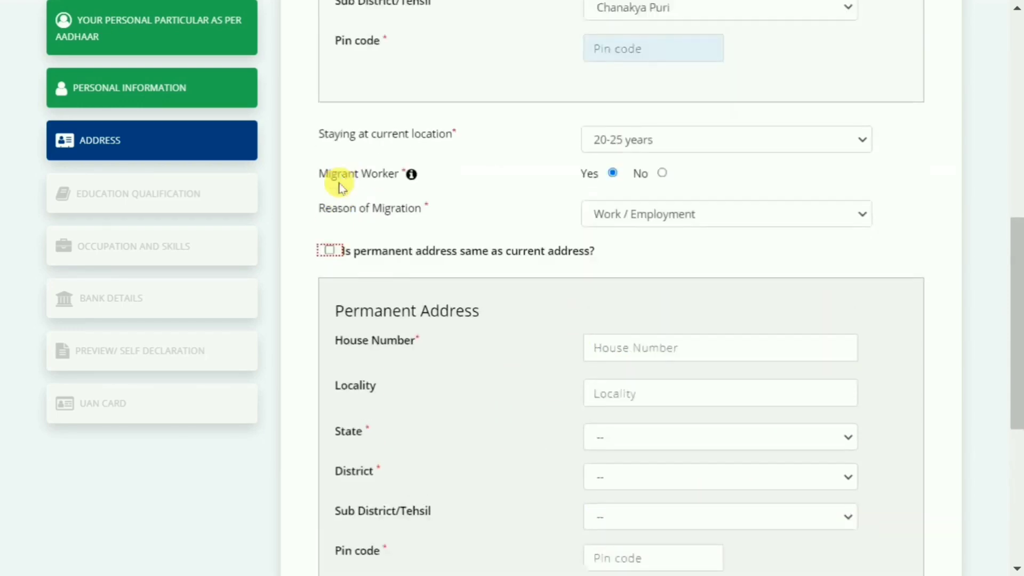
{"action": "left_click", "coordinate": [329, 250]}
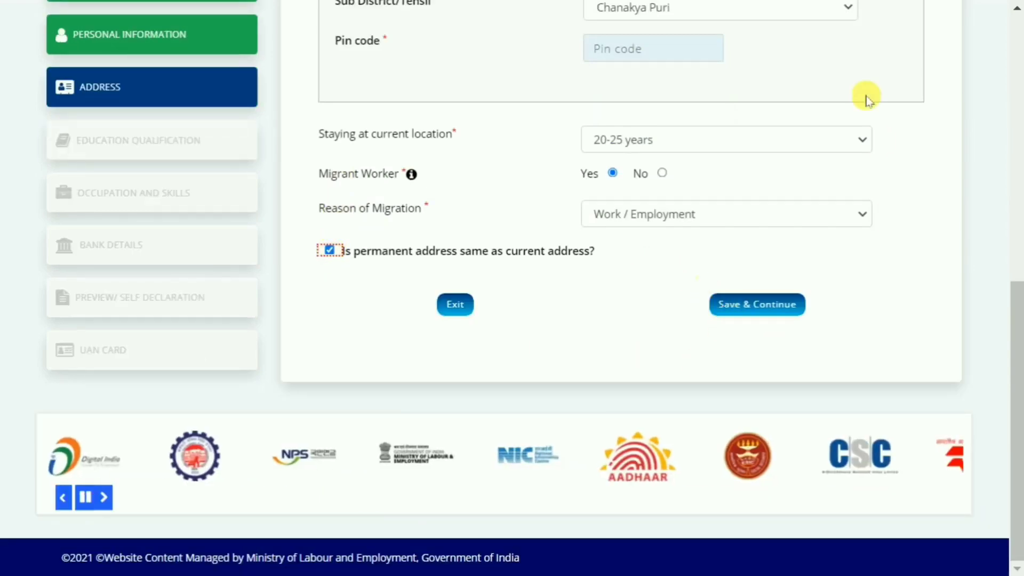
Step: Save the address section and set the education qualification to Not literate
{"action": "left_click", "coordinate": [770, 308]}
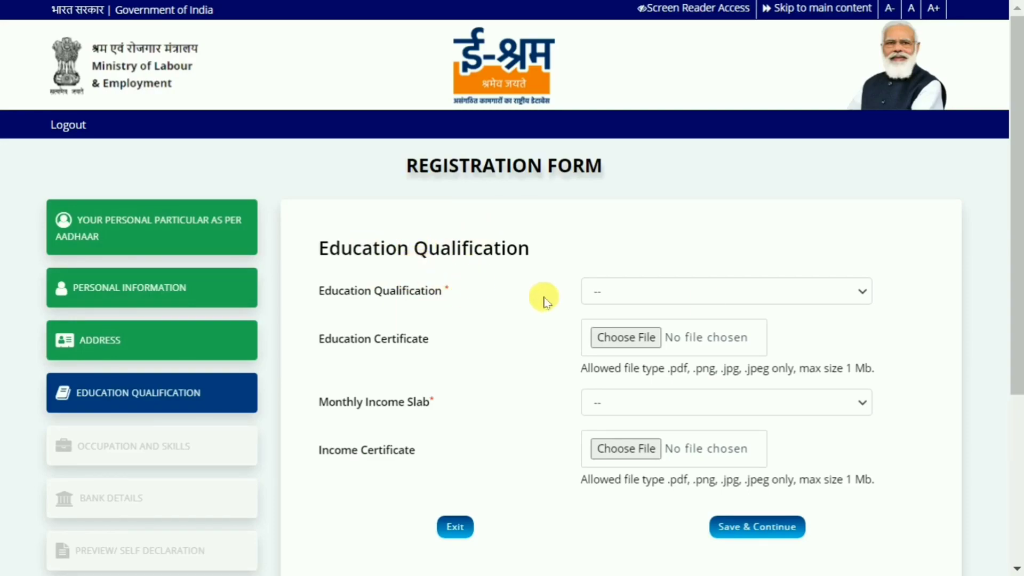
{"action": "left_click", "coordinate": [717, 290]}
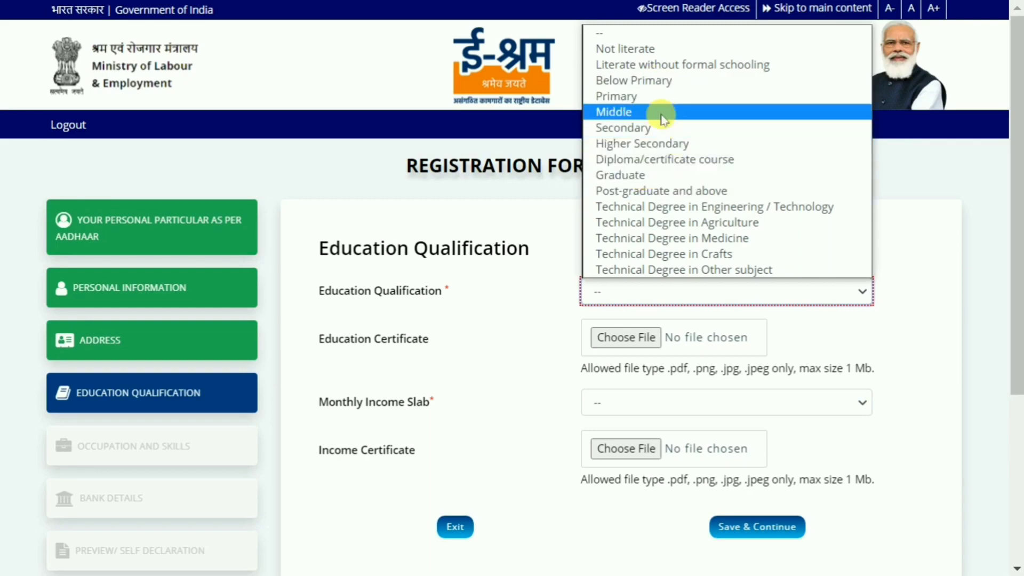
{"action": "left_click", "coordinate": [653, 54]}
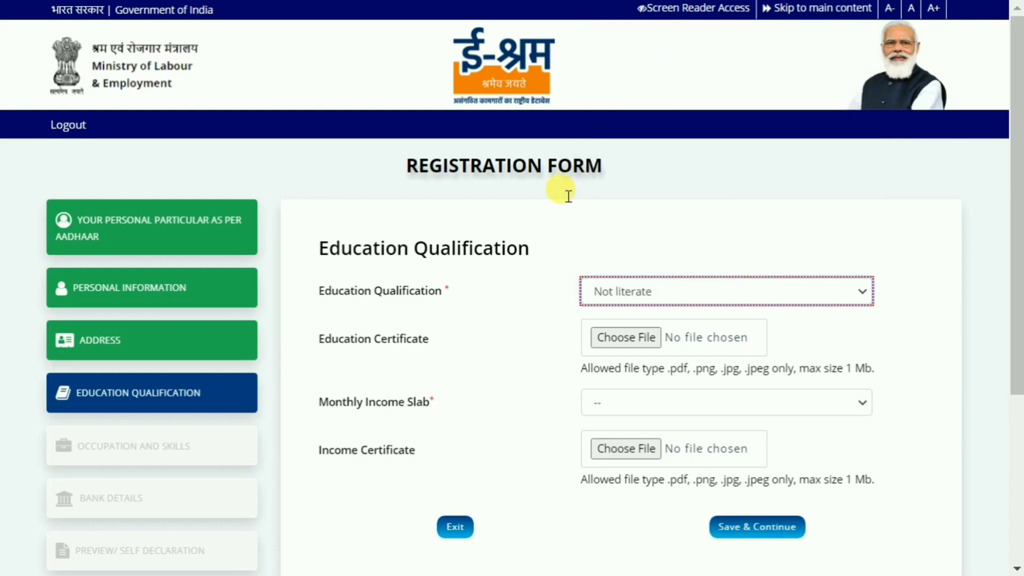
Step: Set the monthly income slab to 10000 & Below, then save and continue to the occupation and skills section
{"action": "scroll", "coordinate": [533, 331], "scroll_direction": "down", "scroll_amount": 2}
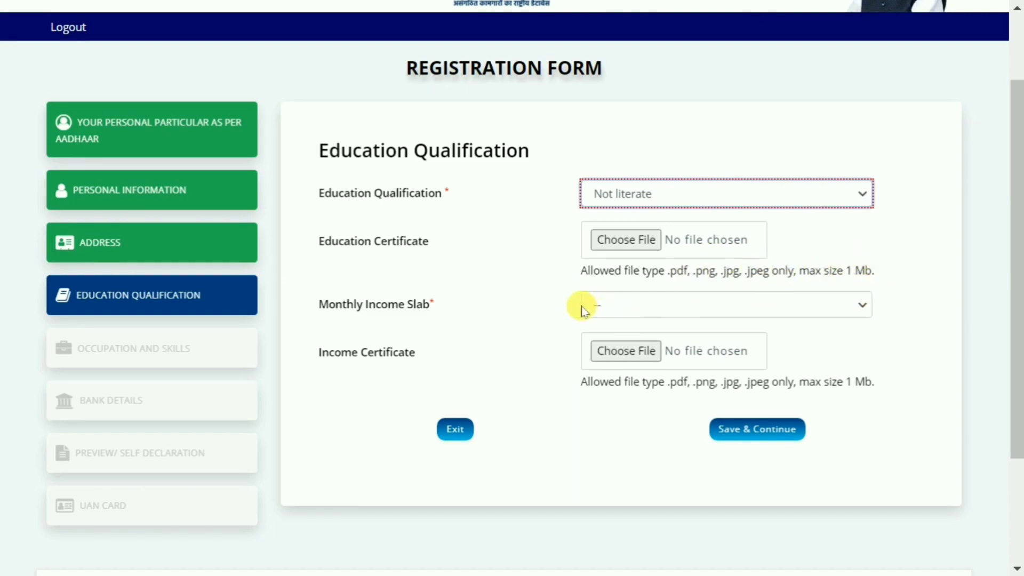
{"action": "scroll", "coordinate": [557, 247], "scroll_direction": "down", "scroll_amount": 2}
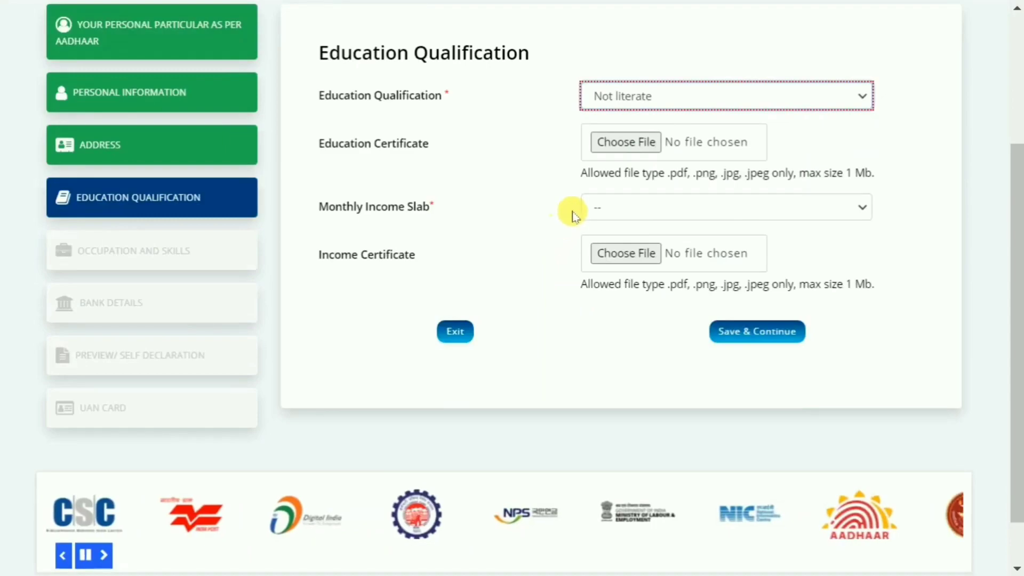
{"action": "left_click", "coordinate": [618, 209]}
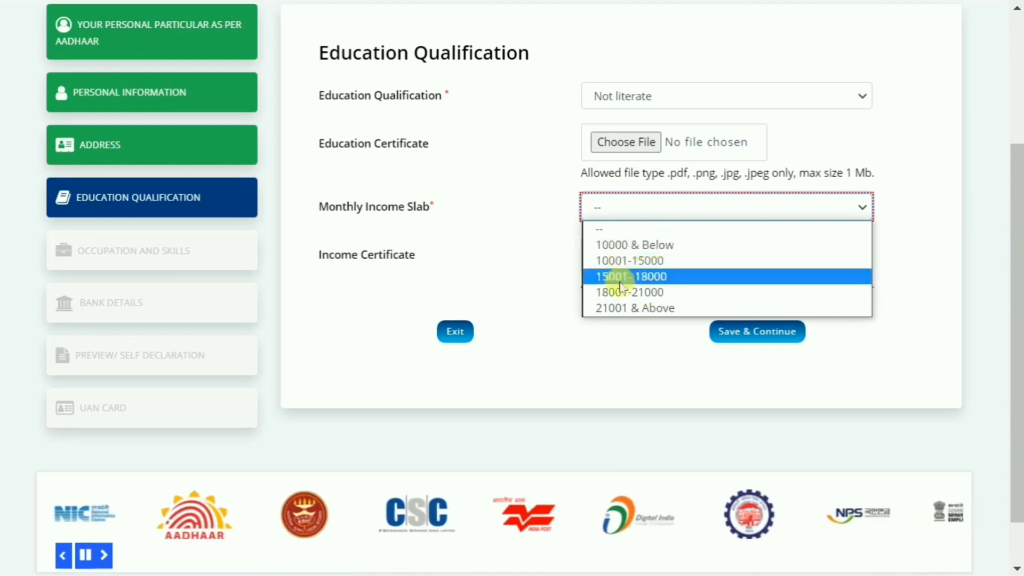
{"action": "left_click", "coordinate": [653, 245]}
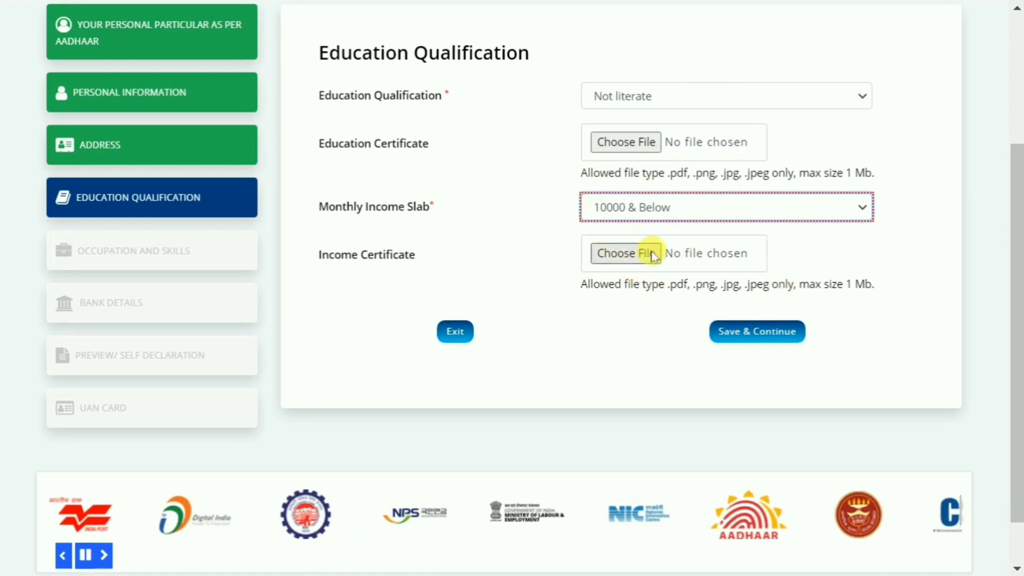
{"action": "left_click", "coordinate": [775, 330]}
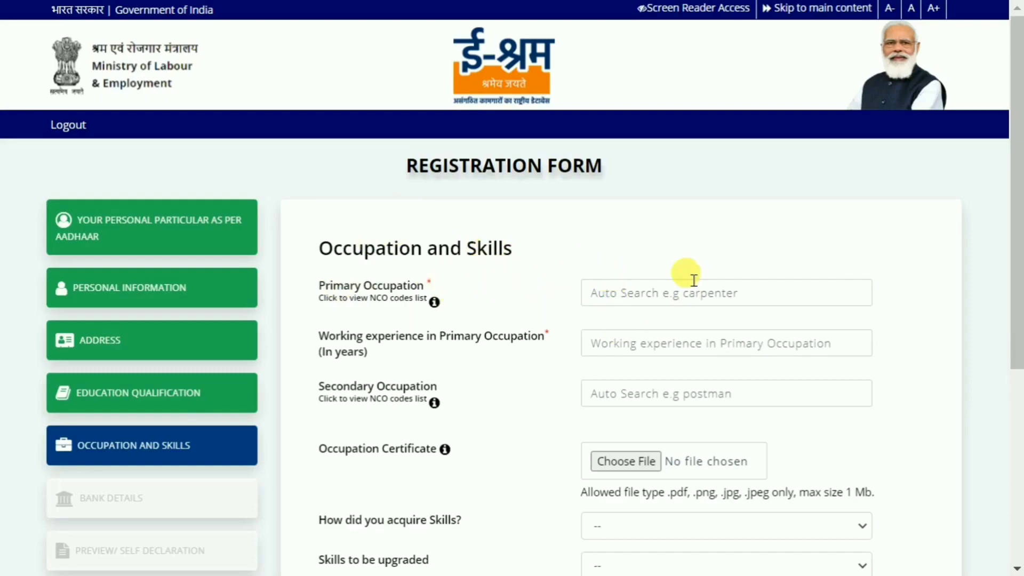
Step: Search the primary occupation for "painter" and choose Painters and Related Workers
{"action": "key", "text": "alt+1"}
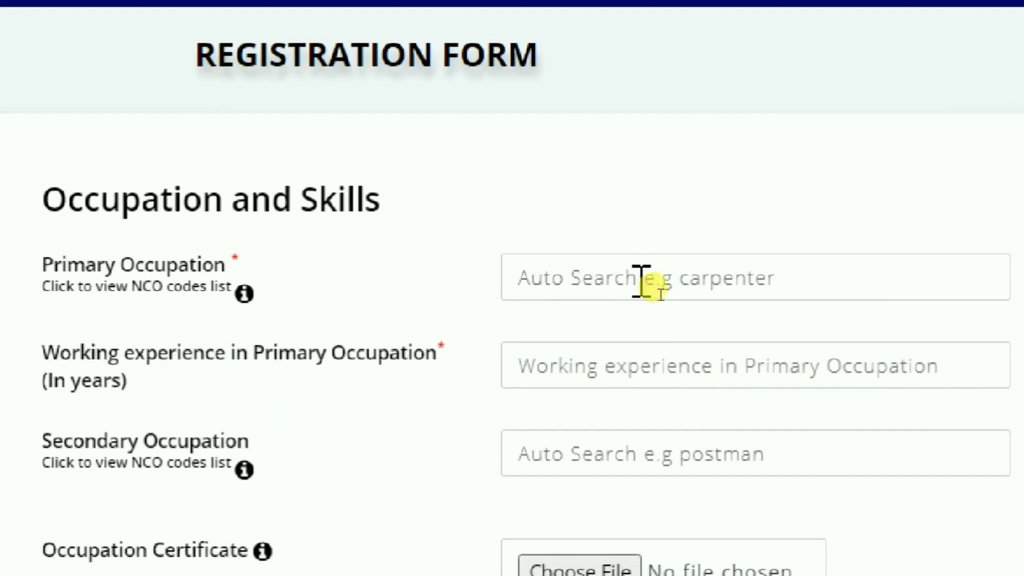
{"action": "left_click", "coordinate": [644, 278]}
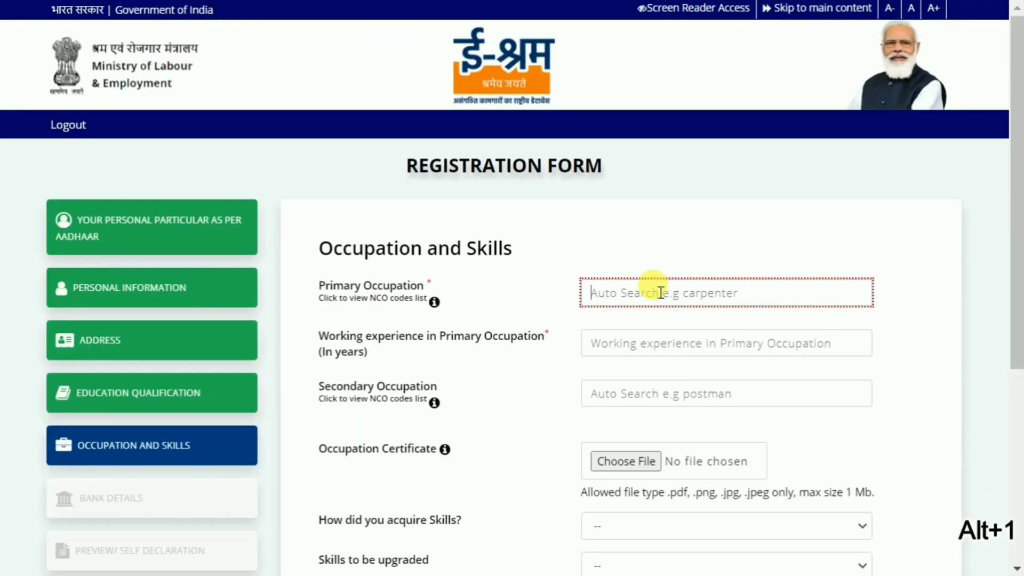
{"action": "type", "text": "pa"}
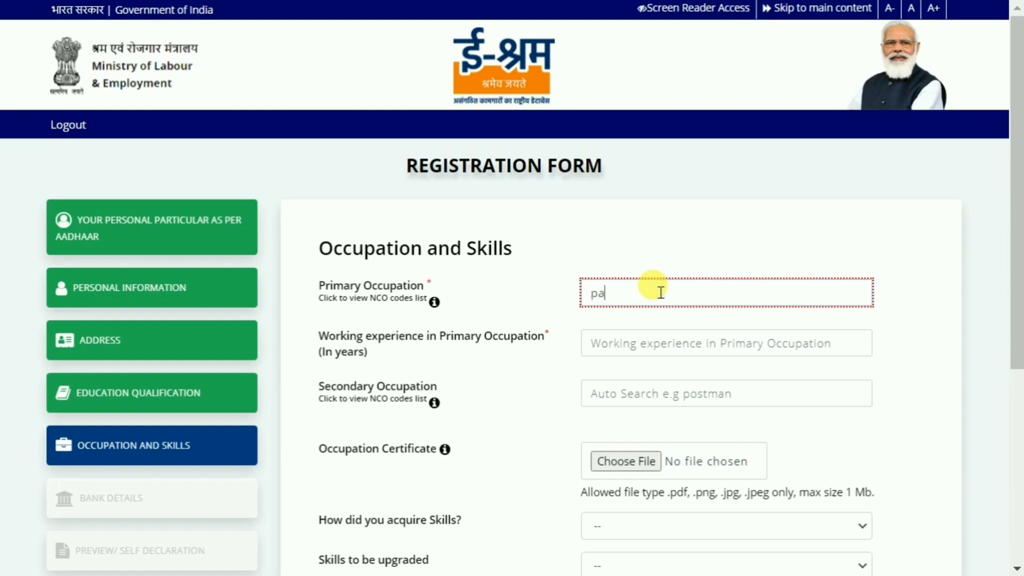
{"action": "type", "text": "inter"}
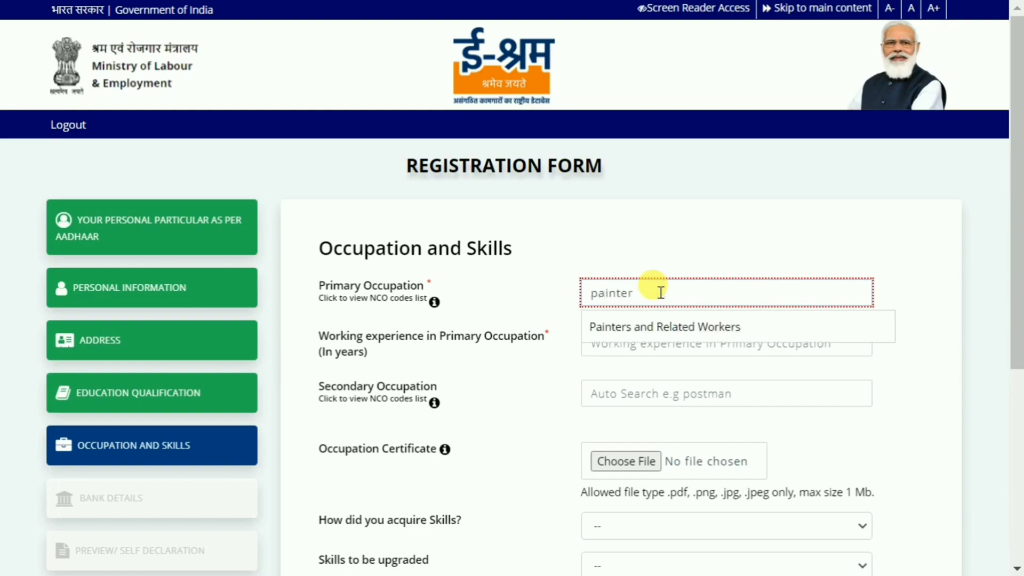
{"action": "left_click", "coordinate": [664, 330]}
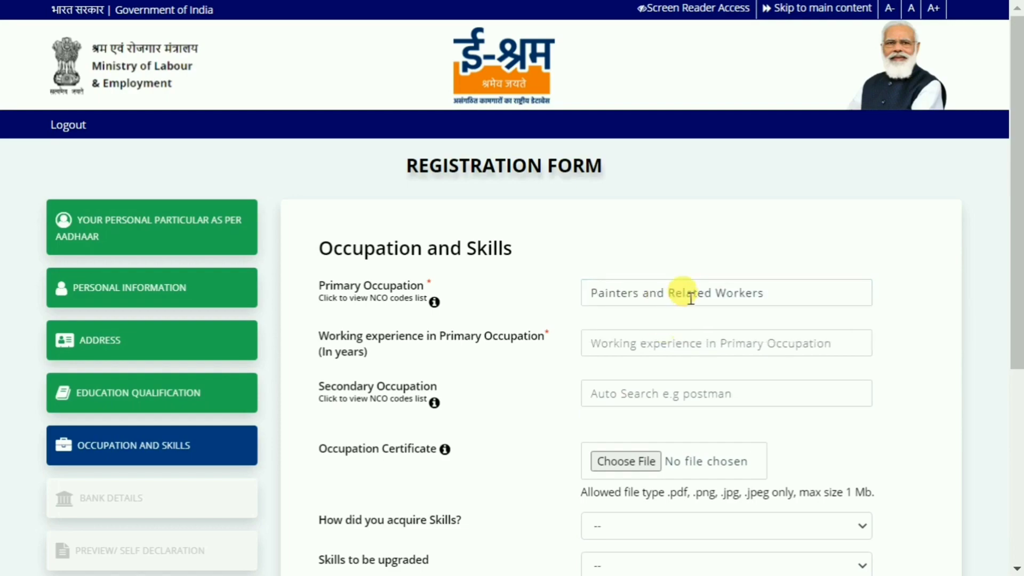
Step: Replace the primary occupation with trial searches for "carpe" and "dri", and leave the field empty
{"action": "key", "text": "ctrl+a"}
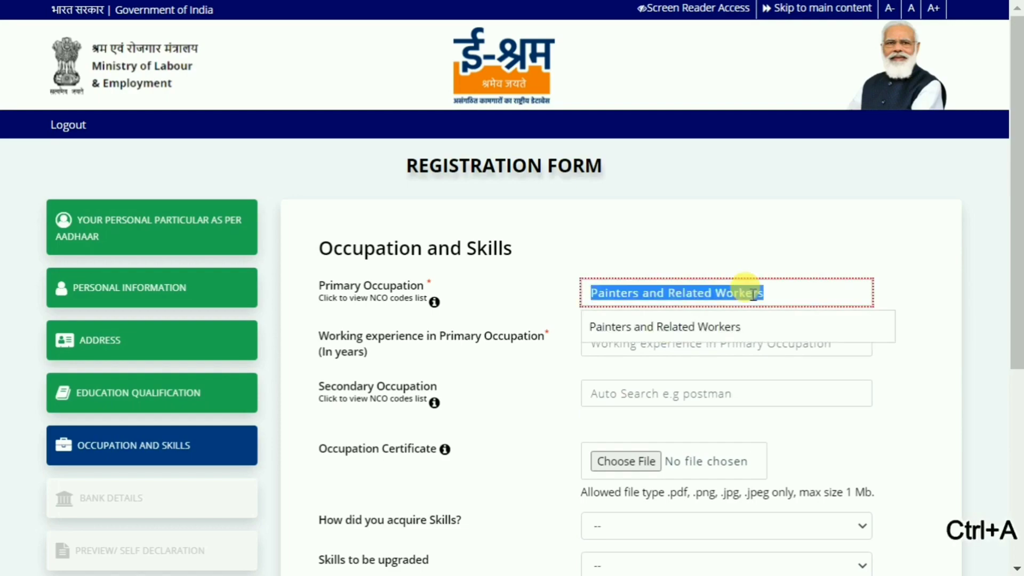
{"action": "key", "text": "BackSpace"}
{"action": "type", "text": "rpe"}
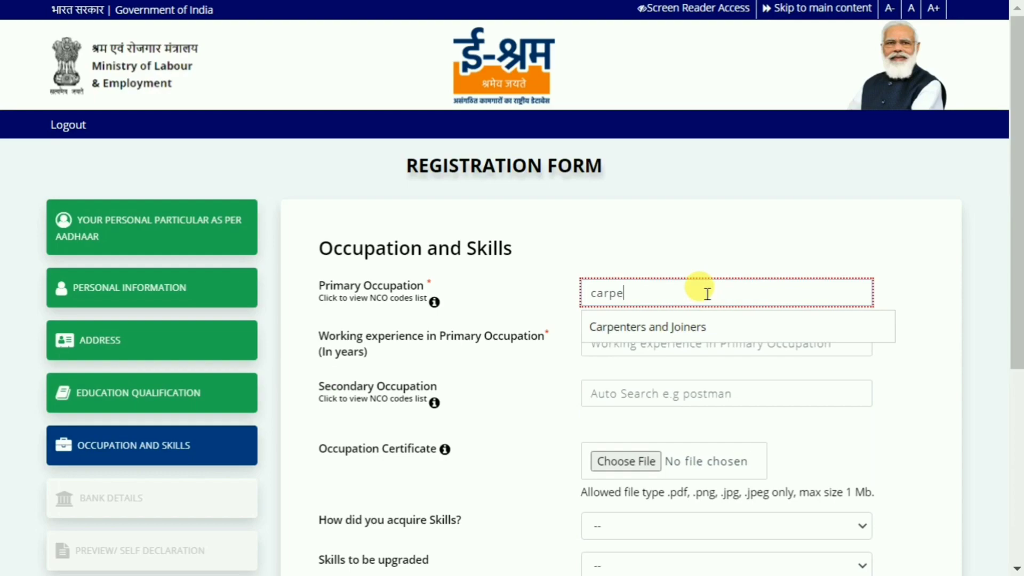
{"action": "key", "text": "BackSpace"}
{"action": "key", "text": "BackSpace"}
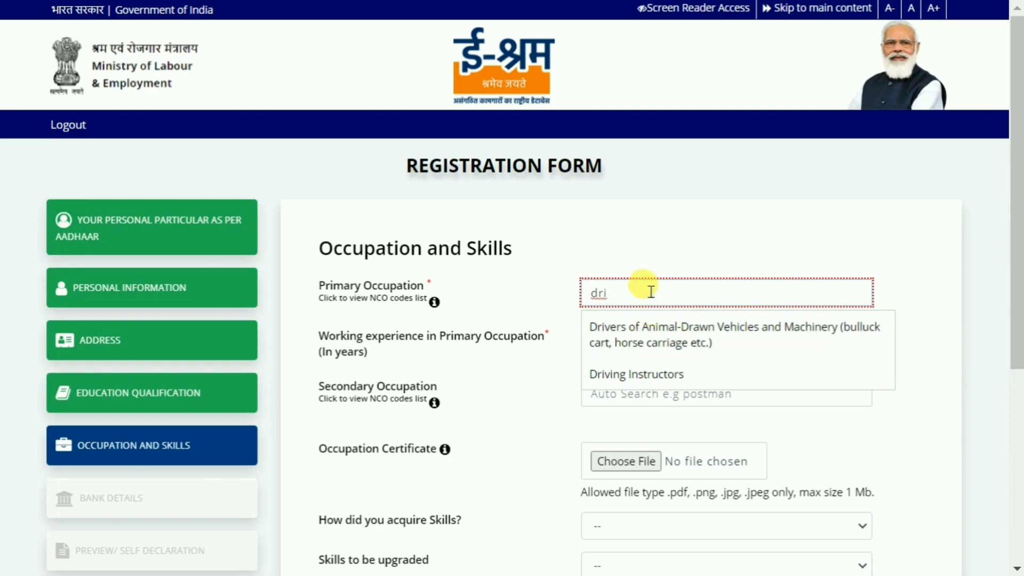
{"action": "left_click_drag", "start_coordinate": [651, 292], "coordinate": [589, 289]}
{"action": "key", "text": "BackSpace"}
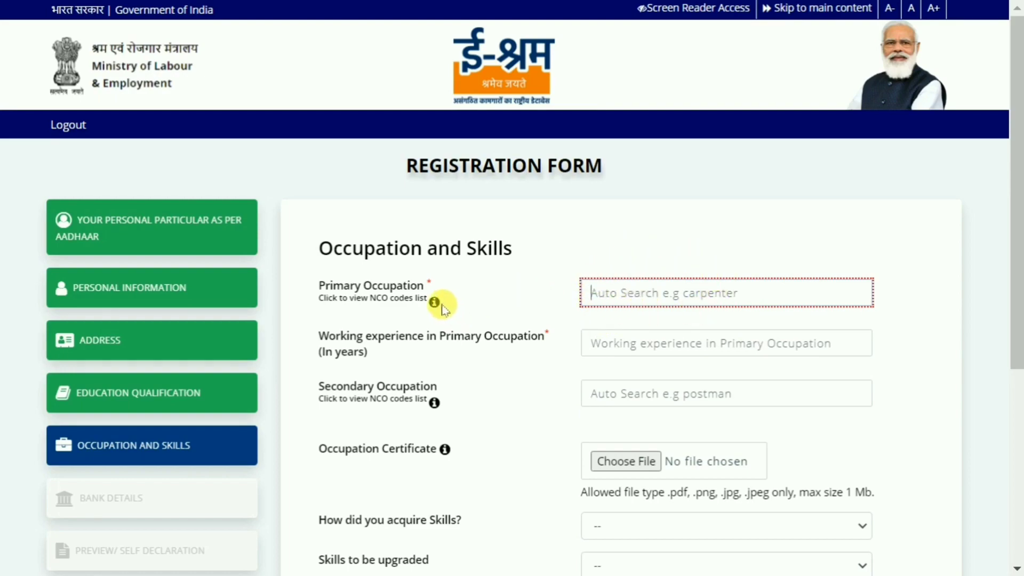
Step: Open the NCO codes list for the primary occupation and look through its occupation families and sector names
{"action": "mouse_move", "coordinate": [434, 303]}
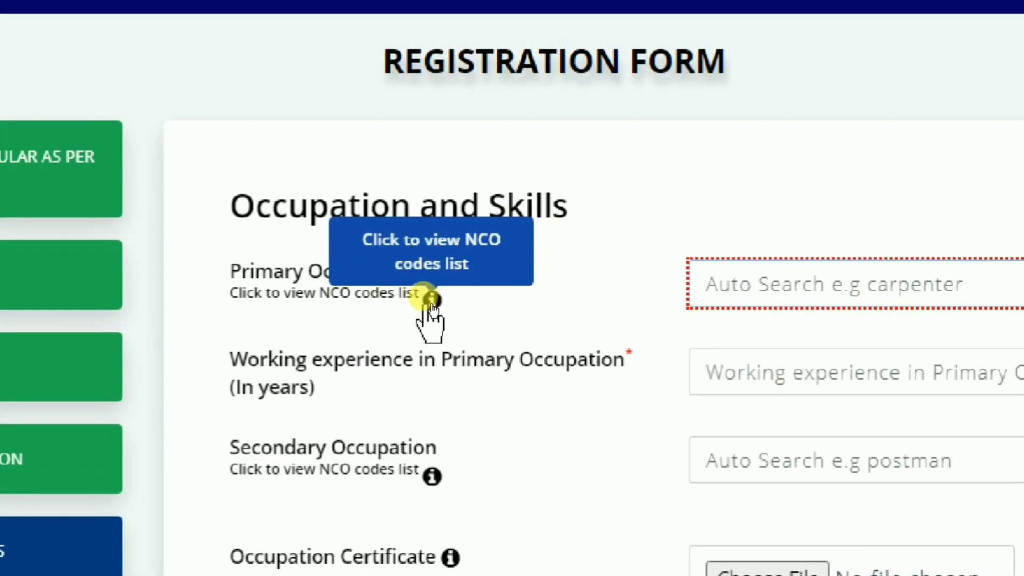
{"action": "left_click", "coordinate": [434, 302]}
{"action": "key", "text": "alt+1"}
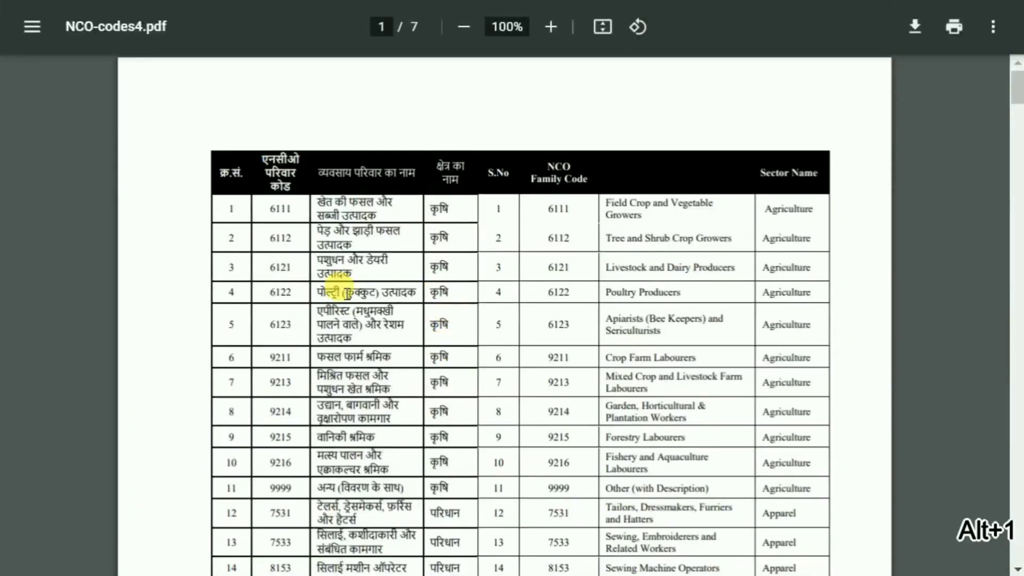
{"action": "scroll", "coordinate": [347, 294], "scroll_direction": "down", "scroll_amount": 10}
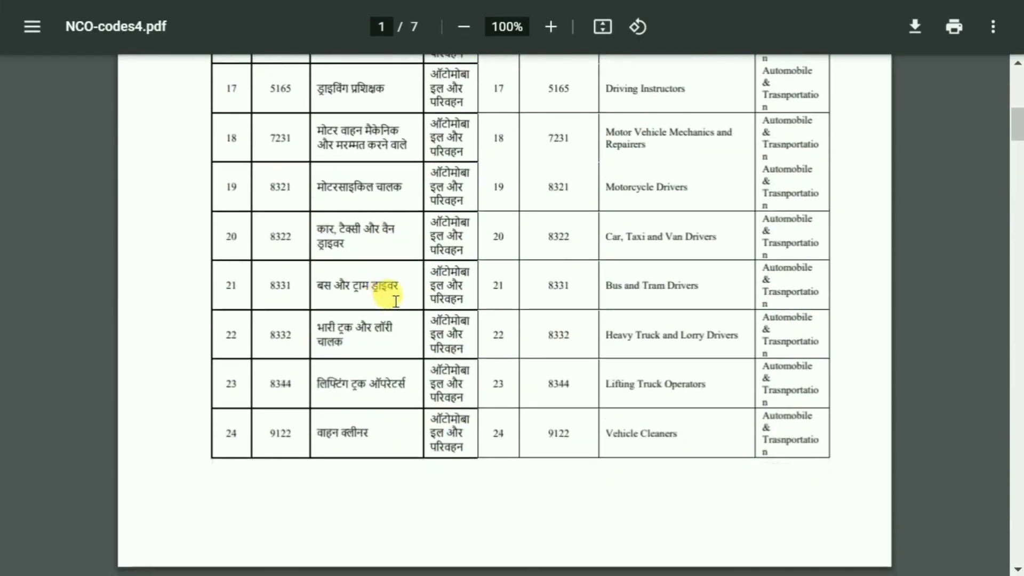
{"action": "scroll", "coordinate": [341, 271], "scroll_direction": "down", "scroll_amount": 10}
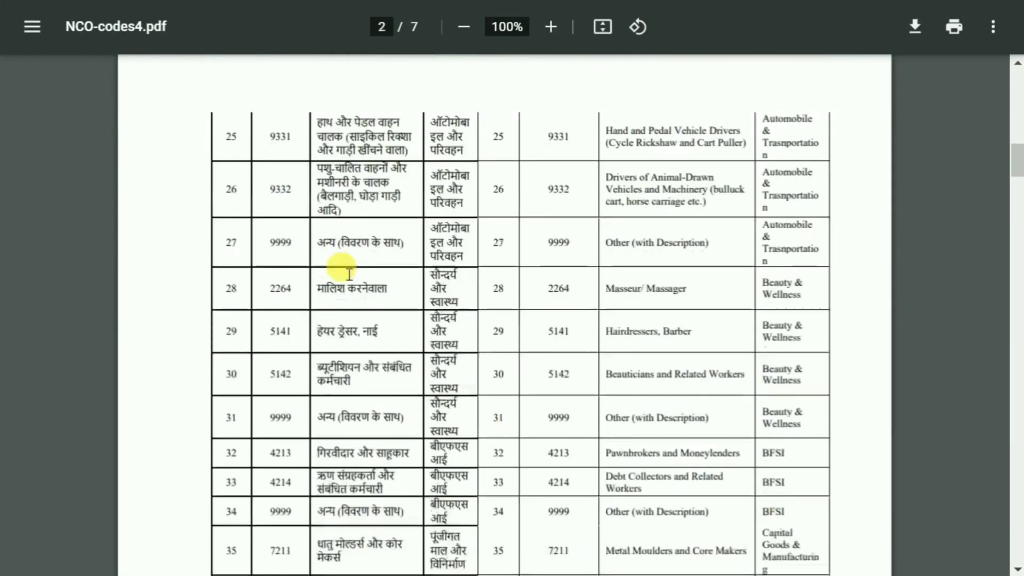
{"action": "scroll", "coordinate": [347, 272], "scroll_direction": "down", "scroll_amount": 10}
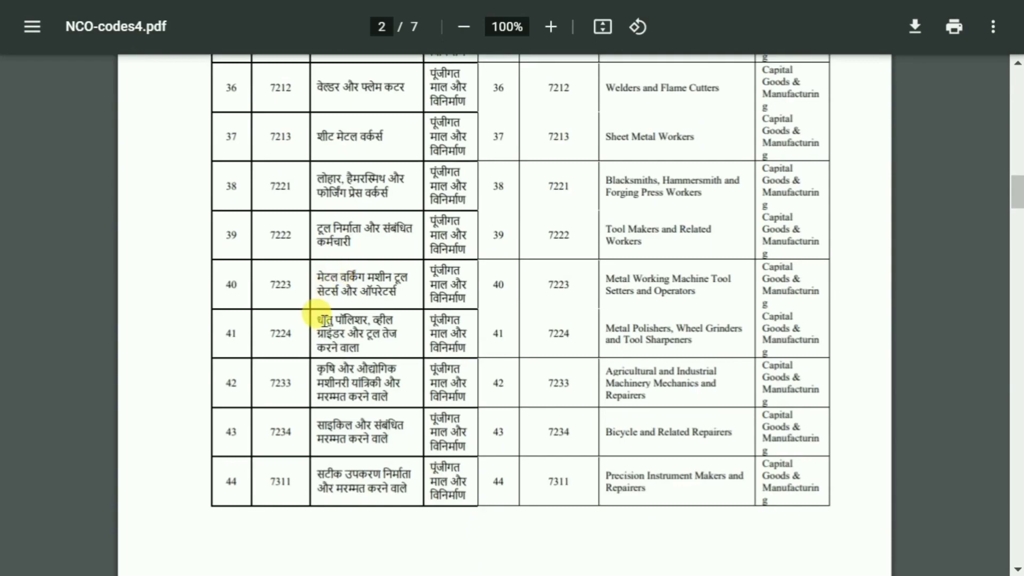
{"action": "scroll", "coordinate": [326, 312], "scroll_direction": "down", "scroll_amount": 10}
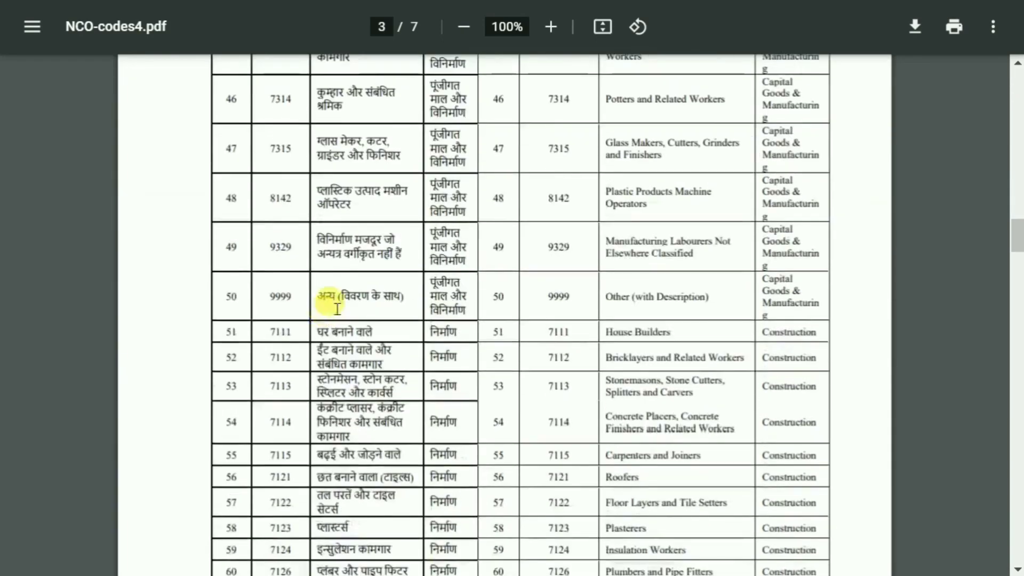
{"action": "scroll", "coordinate": [319, 299], "scroll_direction": "down", "scroll_amount": 8}
{"action": "scroll", "coordinate": [555, 242], "scroll_direction": "down", "scroll_amount": 2}
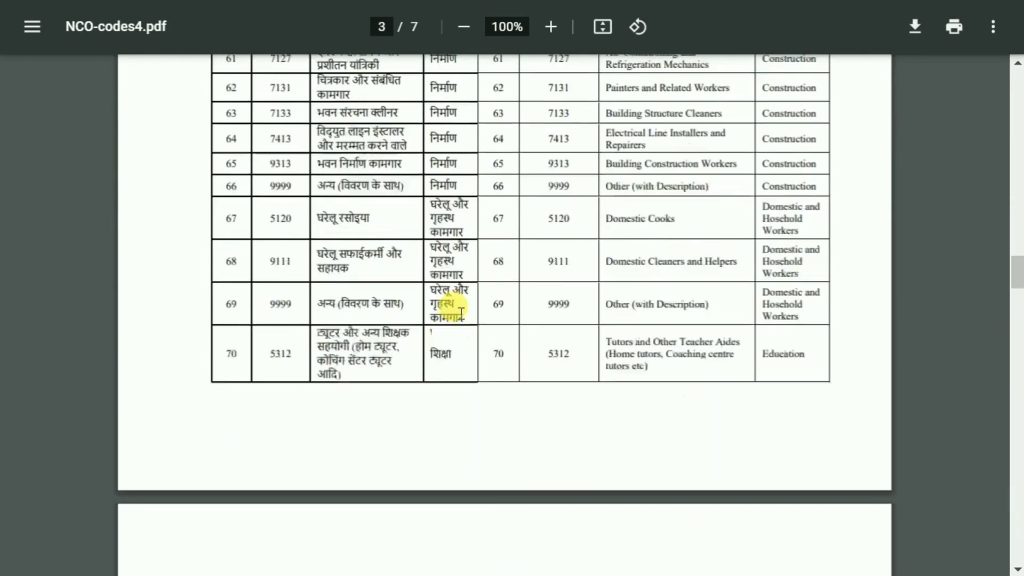
{"action": "scroll", "coordinate": [461, 312], "scroll_direction": "down", "scroll_amount": 5}
{"action": "scroll", "coordinate": [533, 245], "scroll_direction": "down", "scroll_amount": 5}
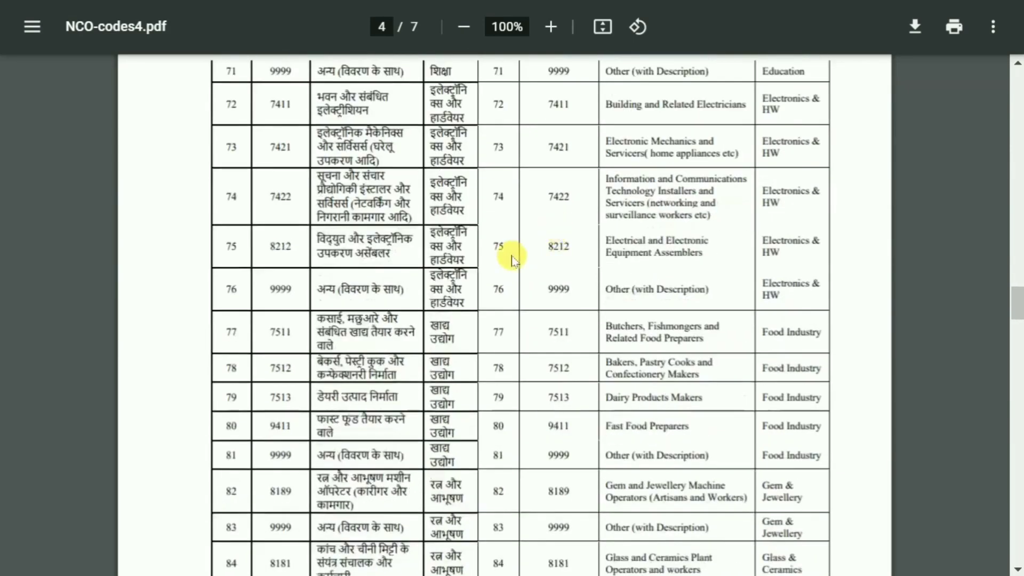
{"action": "scroll", "coordinate": [533, 250], "scroll_direction": "down", "scroll_amount": 5}
{"action": "scroll", "coordinate": [565, 299], "scroll_direction": "down", "scroll_amount": 4}
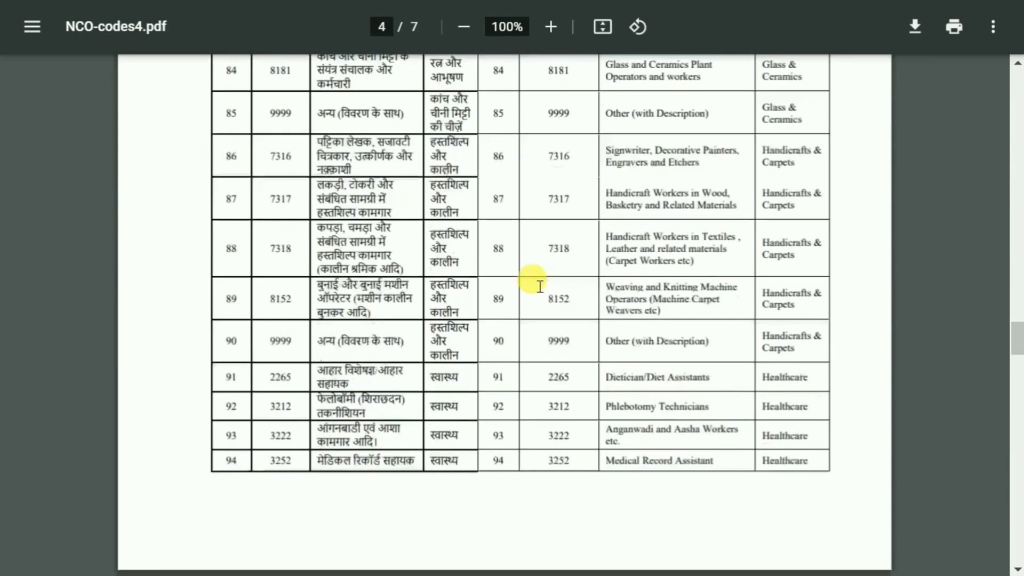
{"action": "scroll", "coordinate": [622, 201], "scroll_direction": "down", "scroll_amount": 4}
{"action": "scroll", "coordinate": [650, 312], "scroll_direction": "down", "scroll_amount": 5}
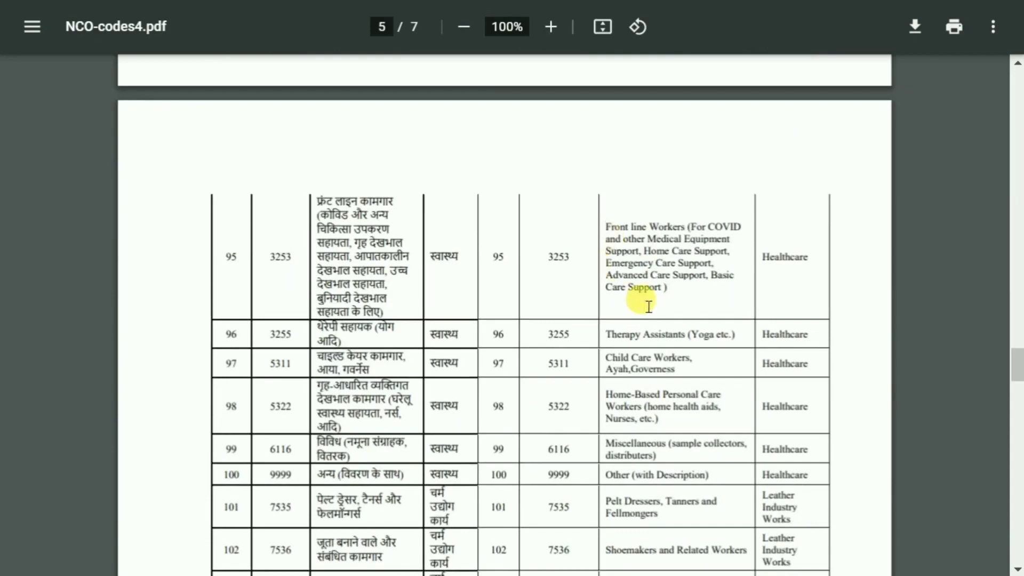
{"action": "scroll", "coordinate": [648, 306], "scroll_direction": "down", "scroll_amount": 20}
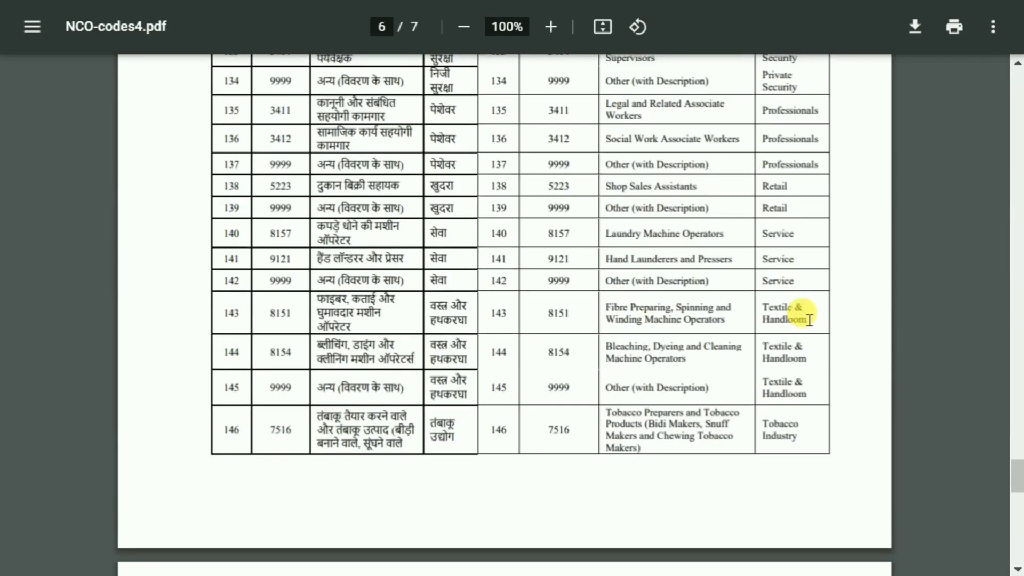
Step: Copy the sector name "Textile & Handloom" from entry 143 of the NCO codes list
{"action": "left_click_drag", "start_coordinate": [809, 320], "coordinate": [757, 304]}
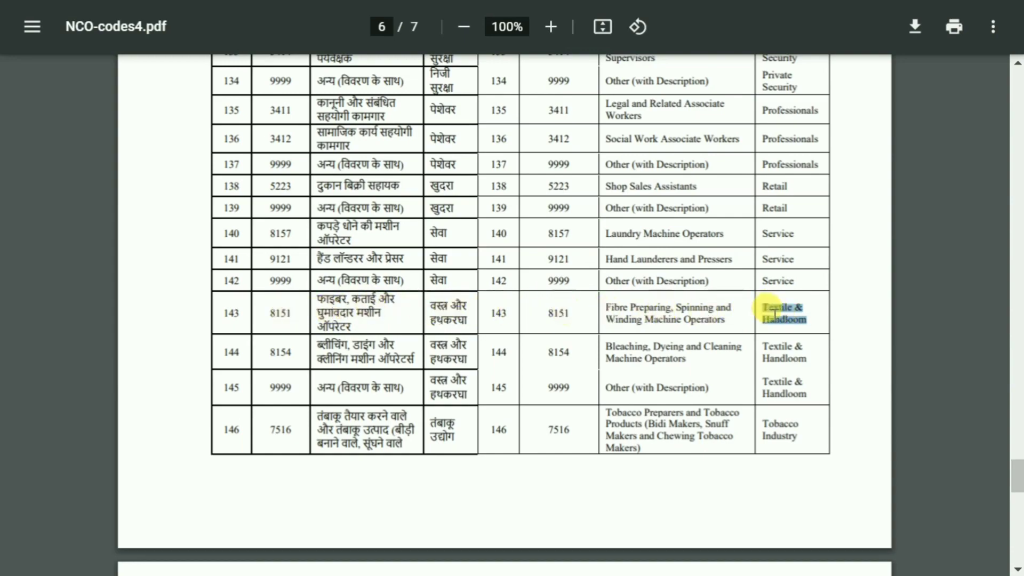
{"action": "left_click_drag", "start_coordinate": [808, 318], "coordinate": [764, 304]}
{"action": "key", "text": "ctrl+c"}
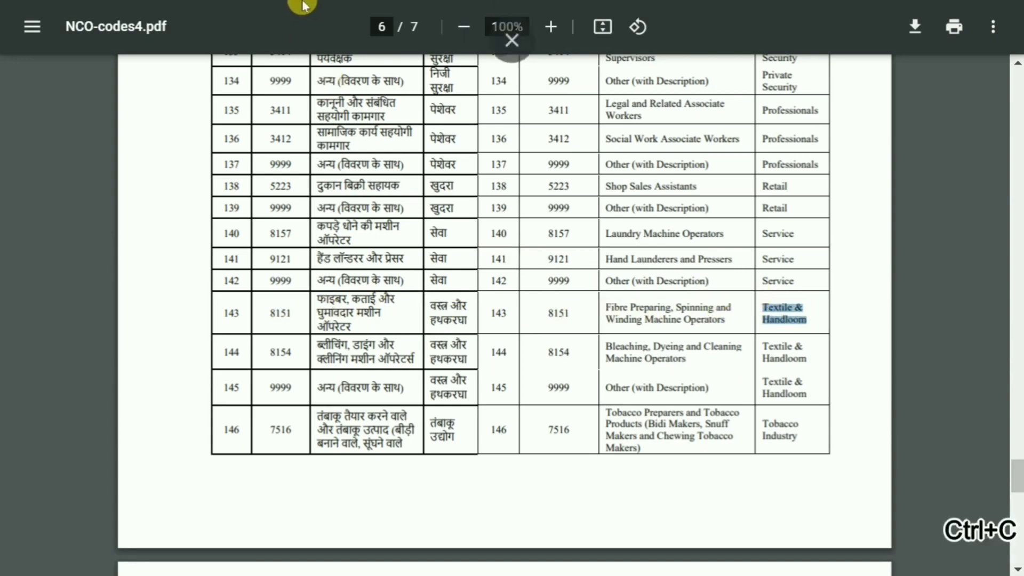
Step: Return to the registration form, search the primary occupation for "Textile & Handloom" and choose Fibre Preparing, Spinning and Winding Machine Operators
{"action": "left_click", "coordinate": [510, 39]}
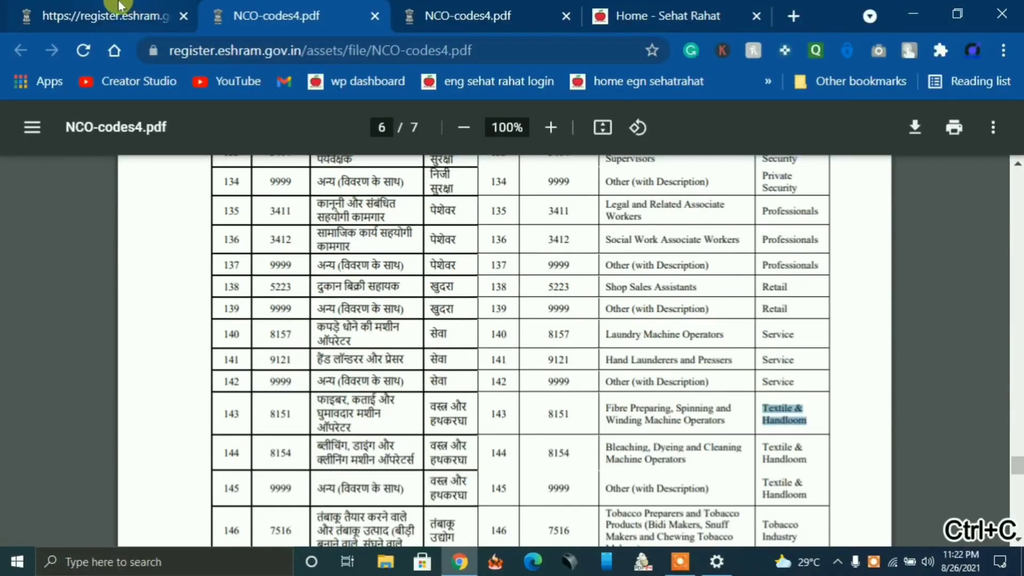
{"action": "left_click", "coordinate": [107, 15]}
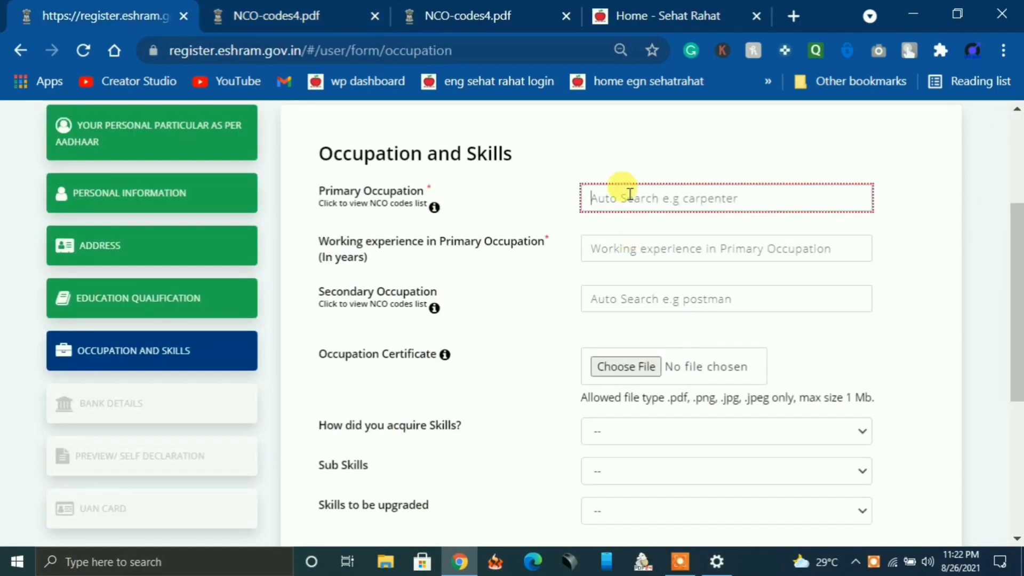
{"action": "key", "text": "ctrl+v"}
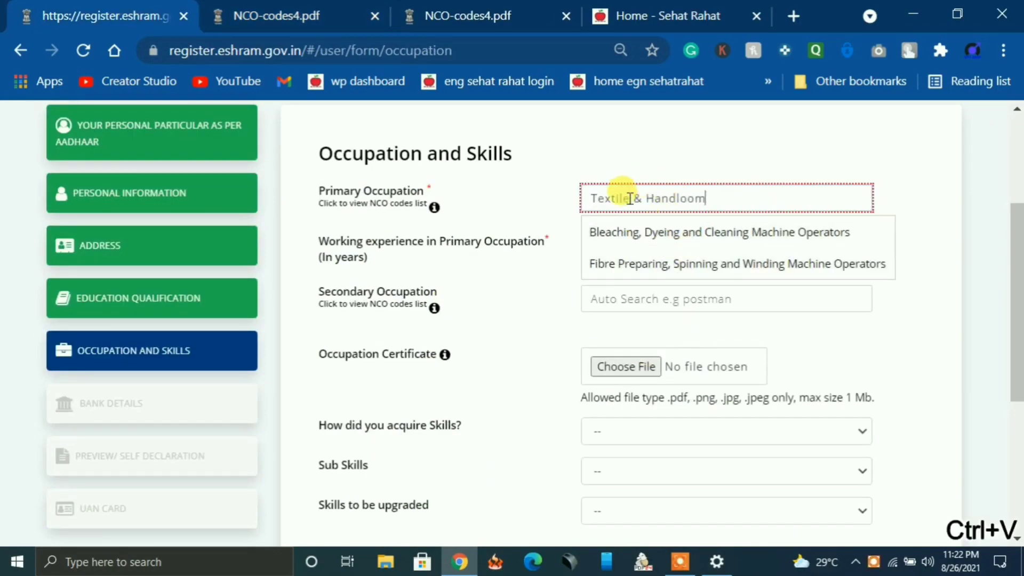
{"action": "left_click", "coordinate": [664, 269]}
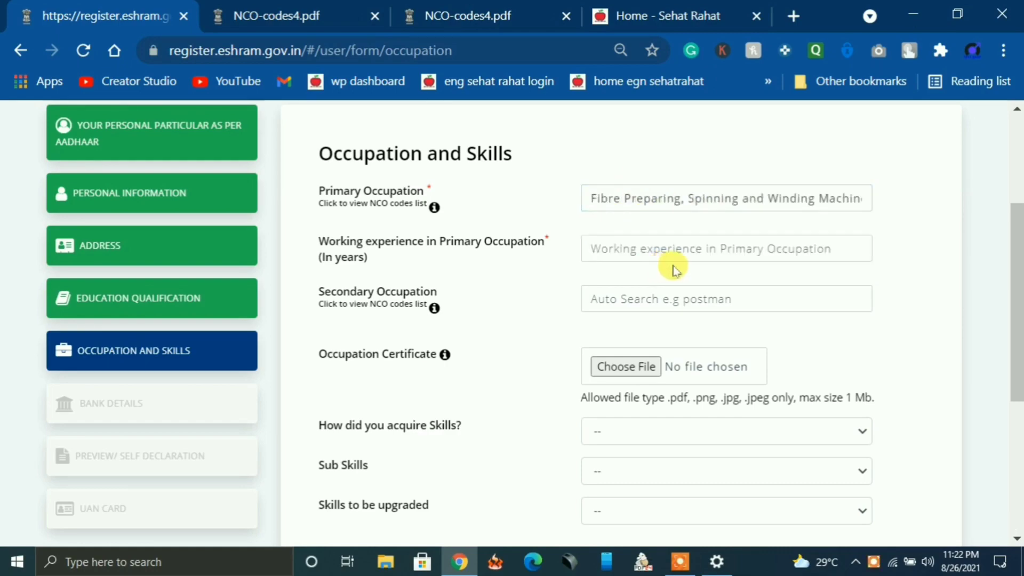
{"action": "key", "text": "F11"}
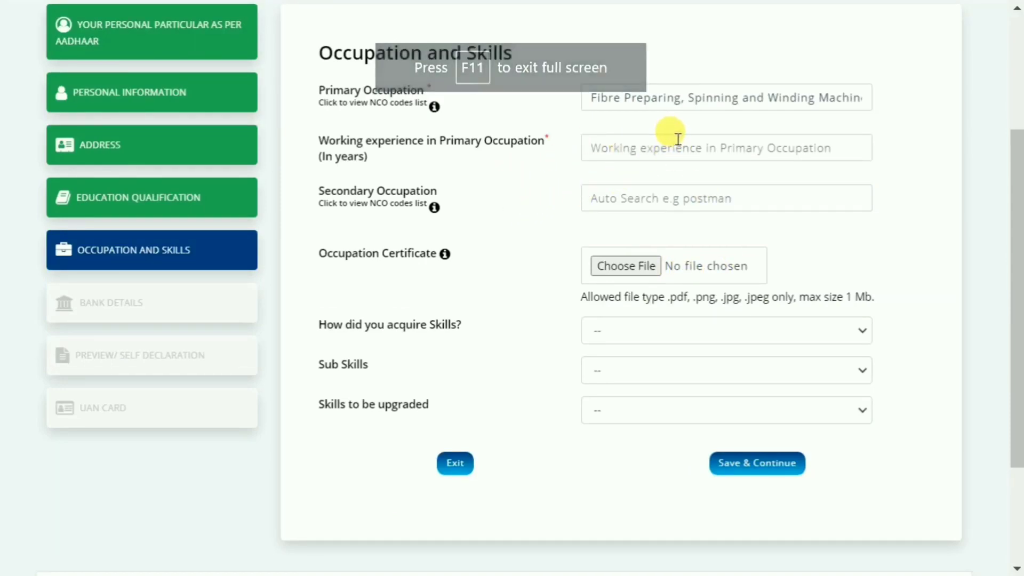
Step: Enter 6 years of experience in the primary occupation and set the skill acquisition to Did not receive any vocational / Technical training
{"action": "left_click", "coordinate": [651, 148]}
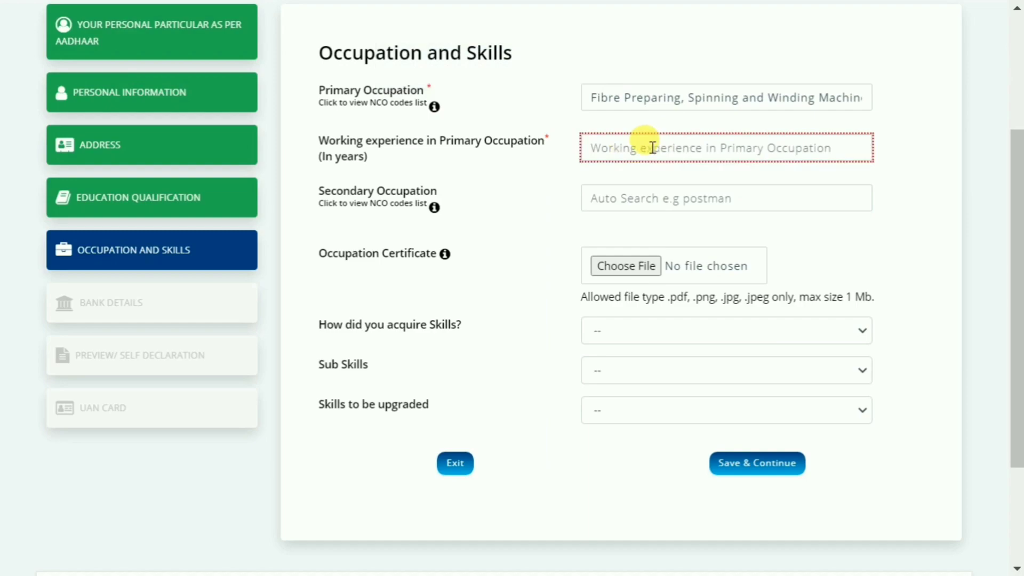
{"action": "type", "text": "6"}
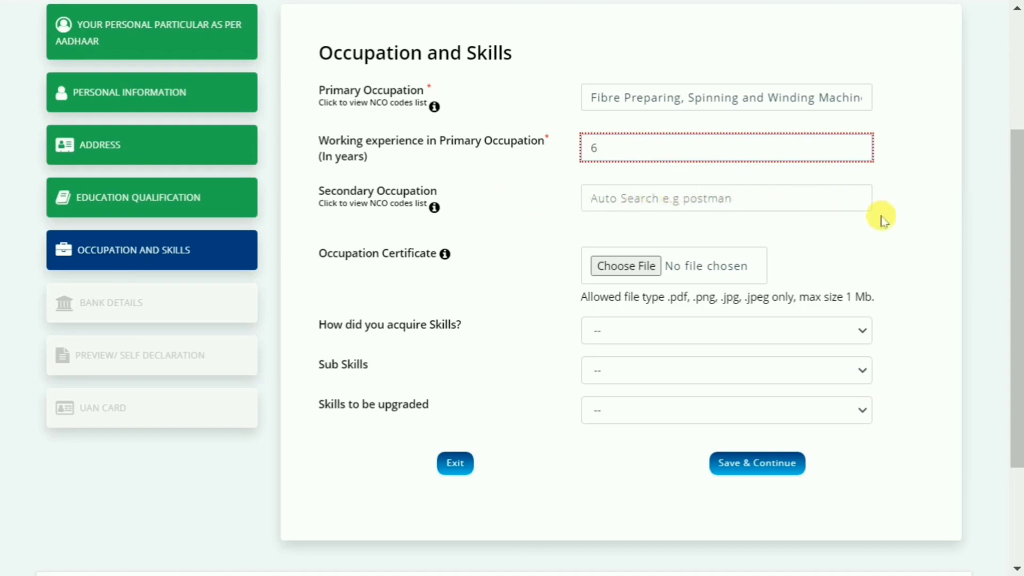
{"action": "scroll", "coordinate": [762, 234], "scroll_direction": "down", "scroll_amount": 2}
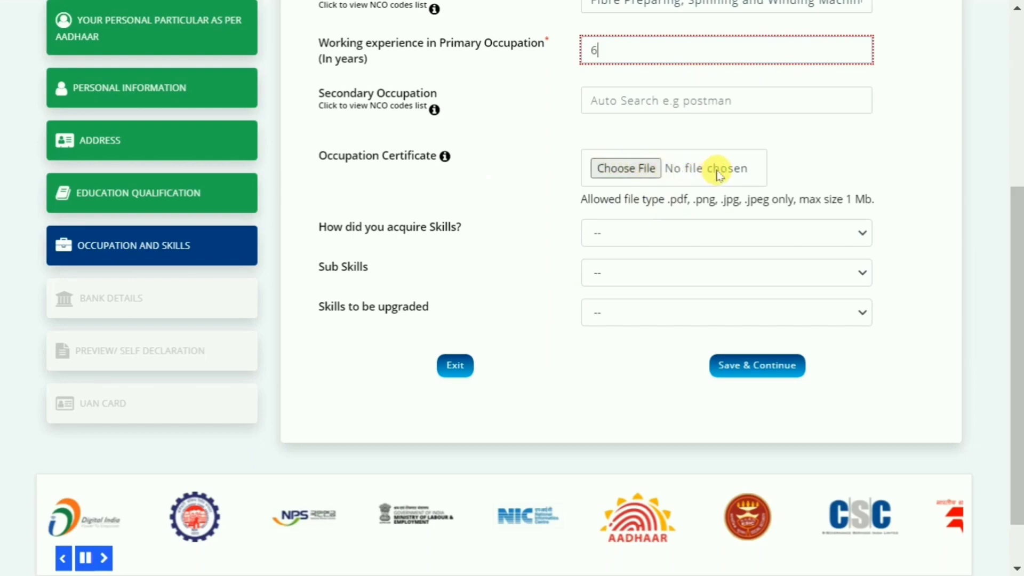
{"action": "left_click", "coordinate": [678, 237]}
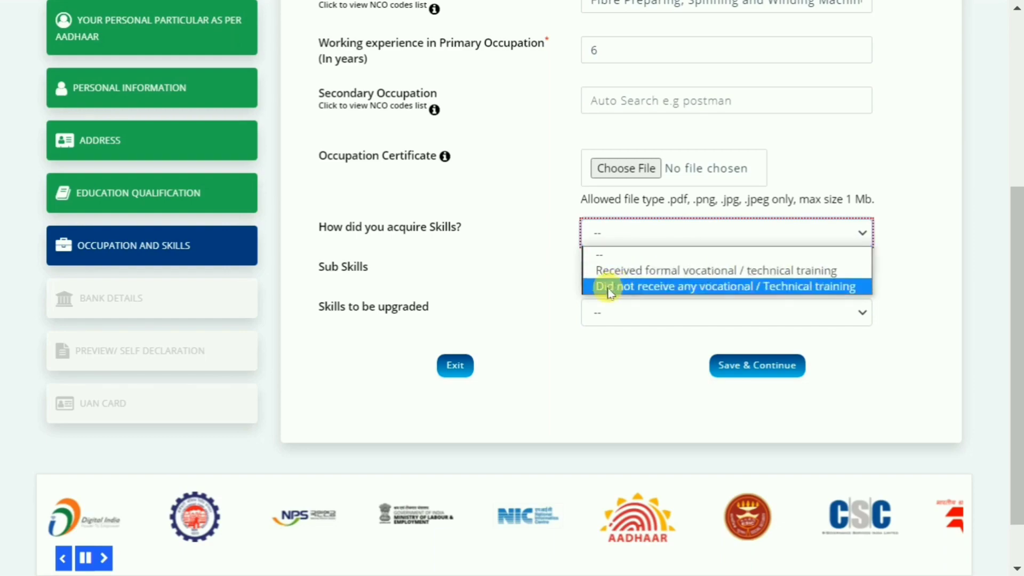
{"action": "left_click", "coordinate": [772, 291]}
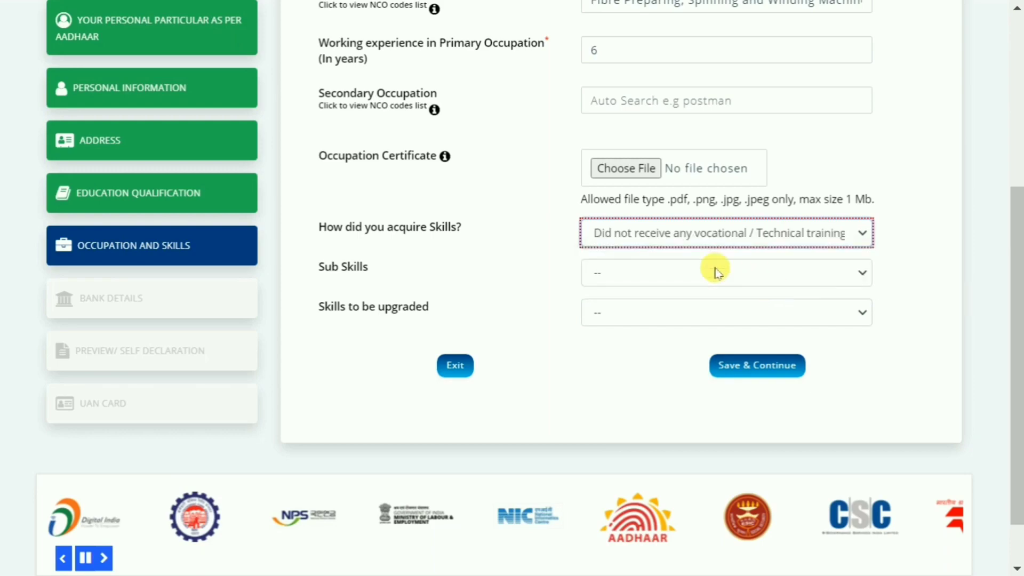
Step: Set the sub skills to Other
{"action": "left_click", "coordinate": [644, 275]}
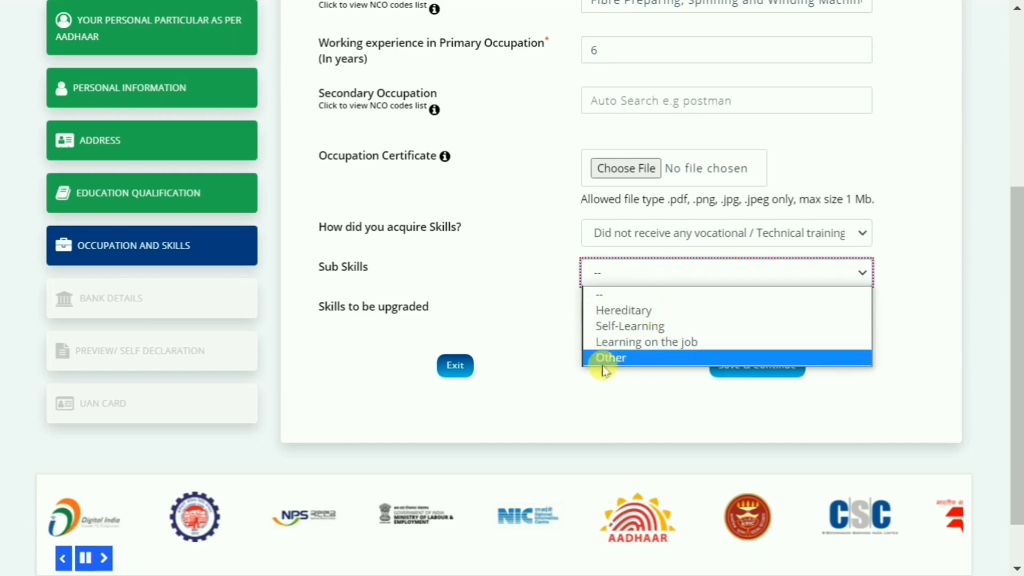
{"action": "left_click", "coordinate": [619, 357]}
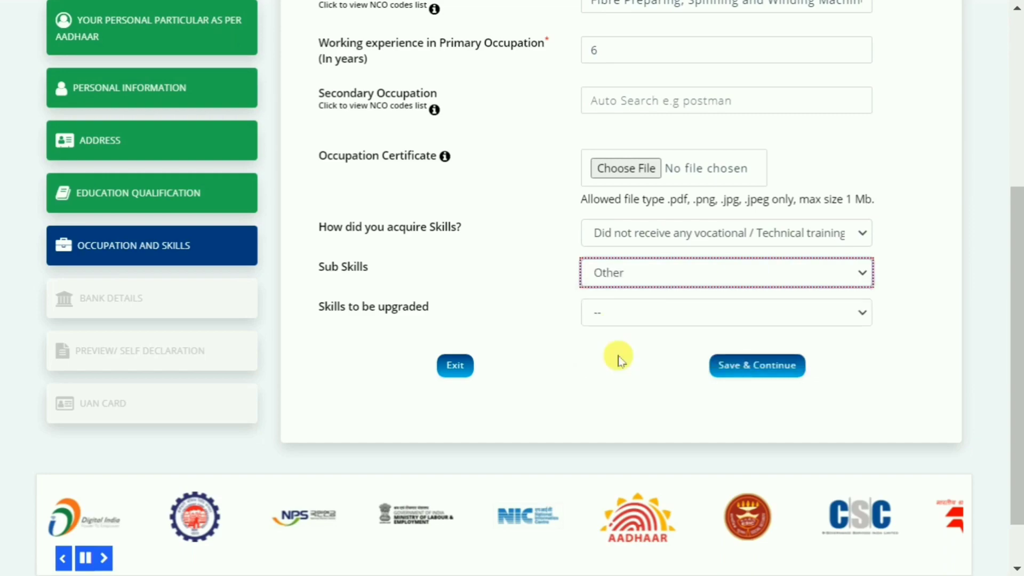
{"action": "left_click", "coordinate": [408, 296]}
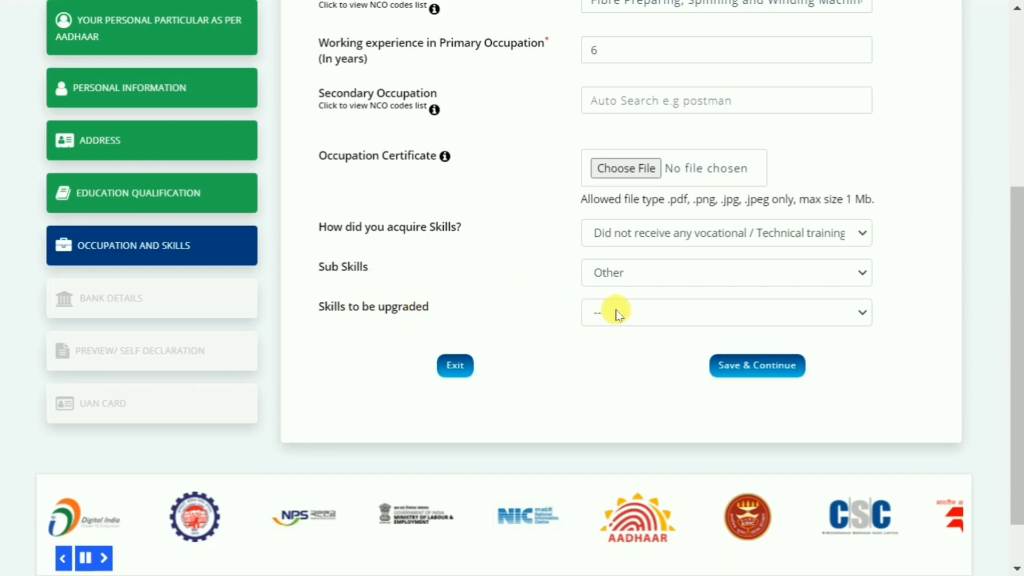
Step: Set the skills to be upgraded to To receive formal technical training, and save the section to continue to the bank details
{"action": "left_click", "coordinate": [632, 315]}
{"action": "left_click", "coordinate": [632, 315]}
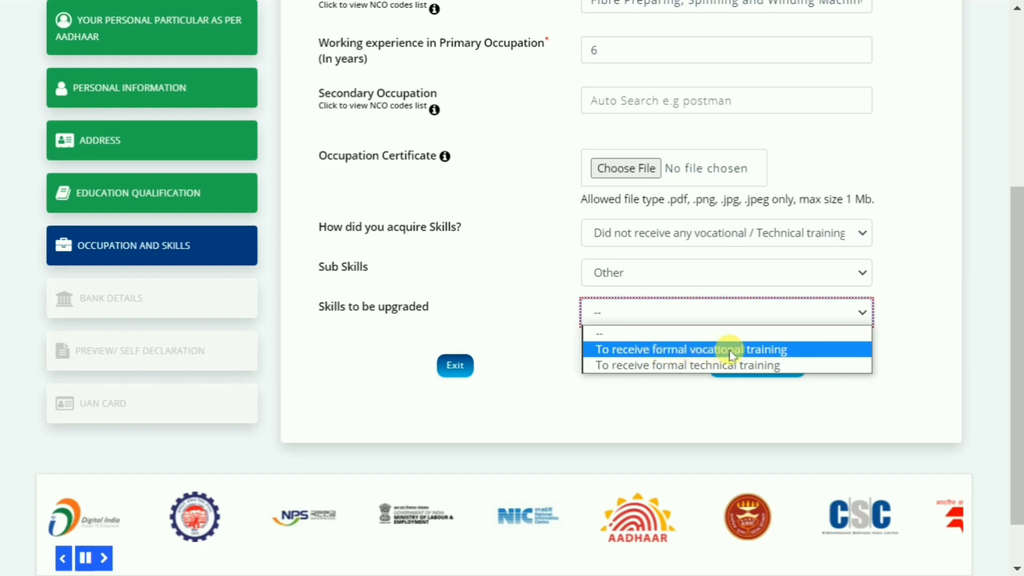
{"action": "left_click", "coordinate": [682, 367]}
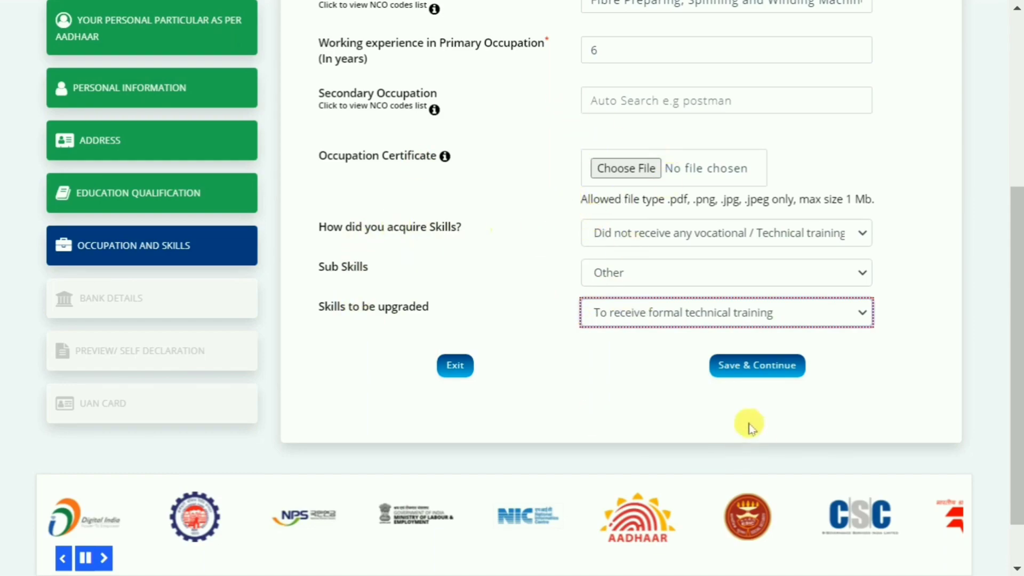
{"action": "left_click", "coordinate": [762, 368]}
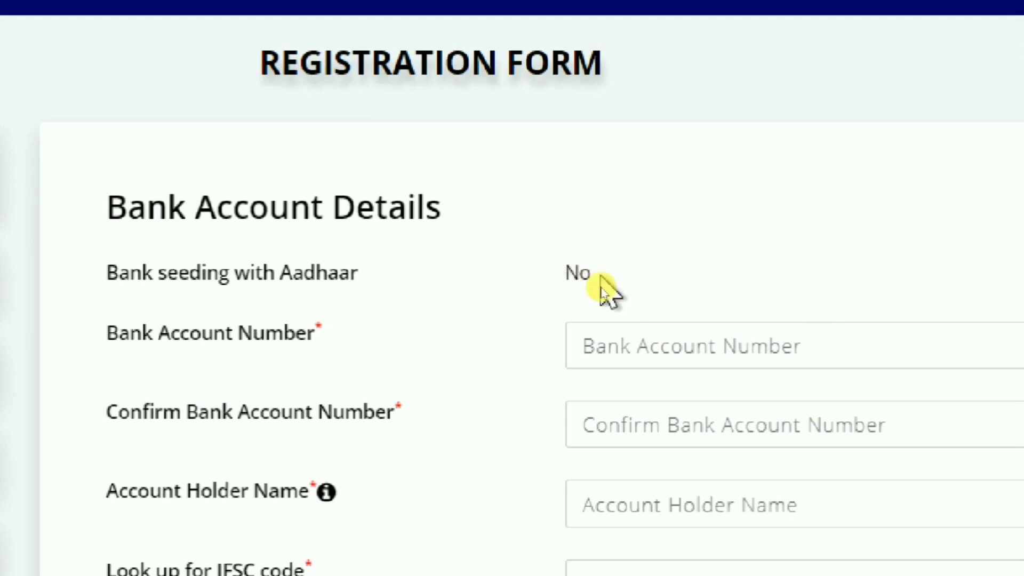
Step: Complete the Bank Account Details section and save it to continue to the preview and self-declaration
{"action": "key", "text": "alt+1"}
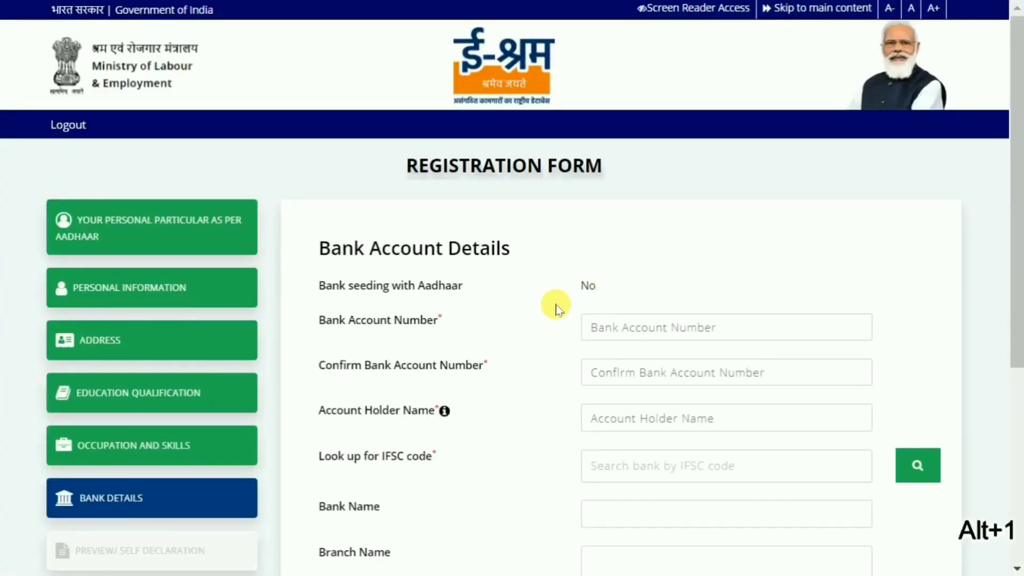
{"action": "scroll", "coordinate": [528, 320], "scroll_direction": "down", "scroll_amount": 2}
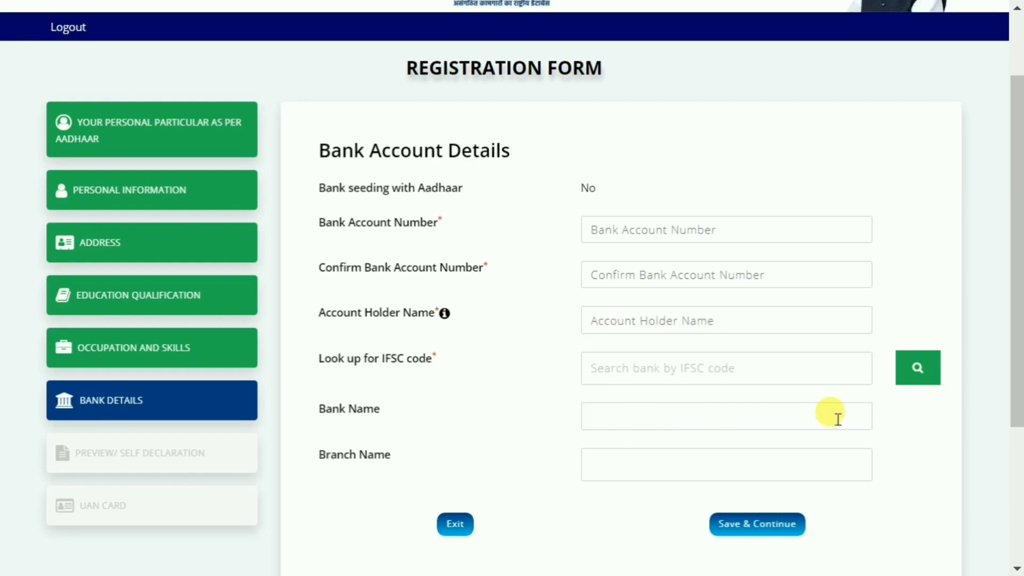
{"action": "scroll", "coordinate": [794, 414], "scroll_direction": "down", "scroll_amount": 2}
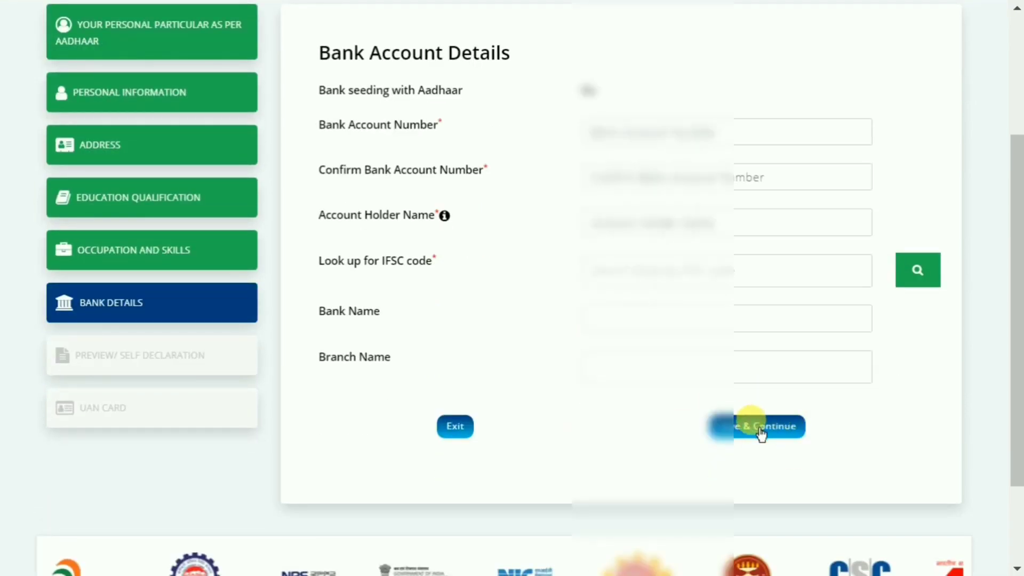
{"action": "left_click", "coordinate": [760, 427]}
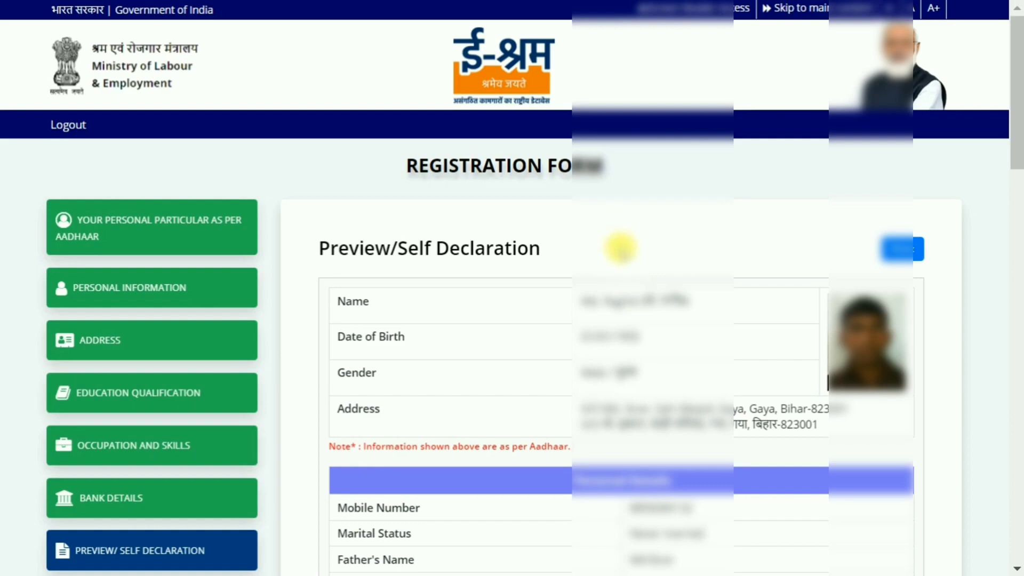
Step: Review the preview's personal, nominee, address, qualification, occupation and bank account details down to the declaration
{"action": "scroll", "coordinate": [629, 232], "scroll_direction": "down", "scroll_amount": 1}
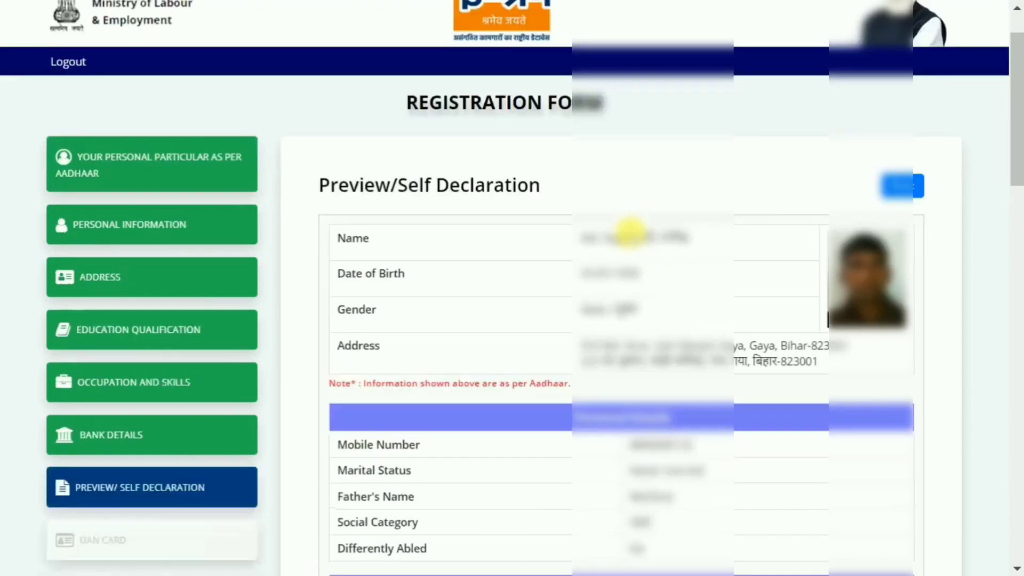
{"action": "scroll", "coordinate": [629, 232], "scroll_direction": "down", "scroll_amount": 1}
{"action": "scroll", "coordinate": [629, 229], "scroll_direction": "down", "scroll_amount": 2}
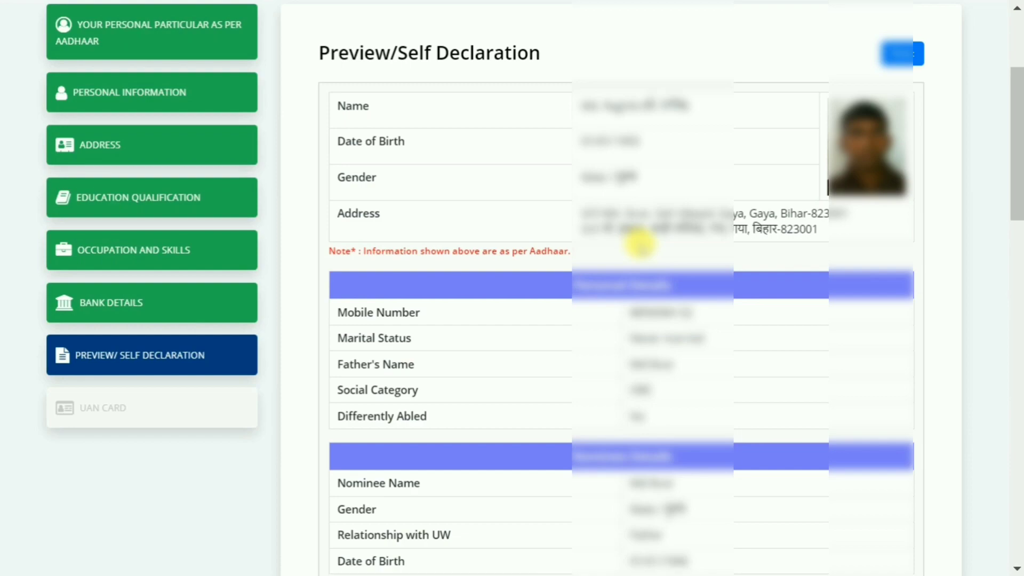
{"action": "scroll", "coordinate": [647, 266], "scroll_direction": "down", "scroll_amount": 5}
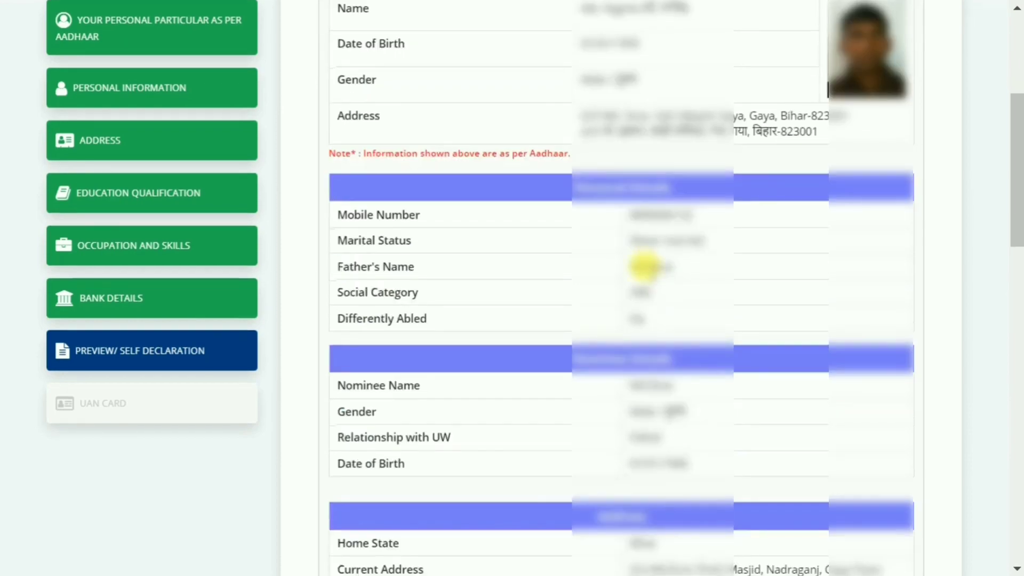
{"action": "scroll", "coordinate": [647, 266], "scroll_direction": "down", "scroll_amount": 5}
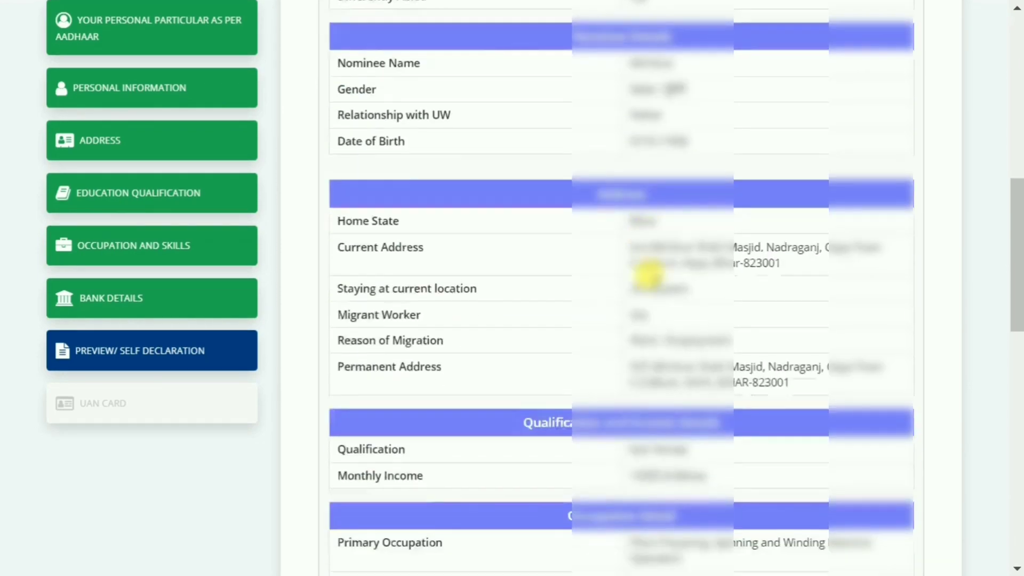
{"action": "scroll", "coordinate": [650, 278], "scroll_direction": "down", "scroll_amount": 5}
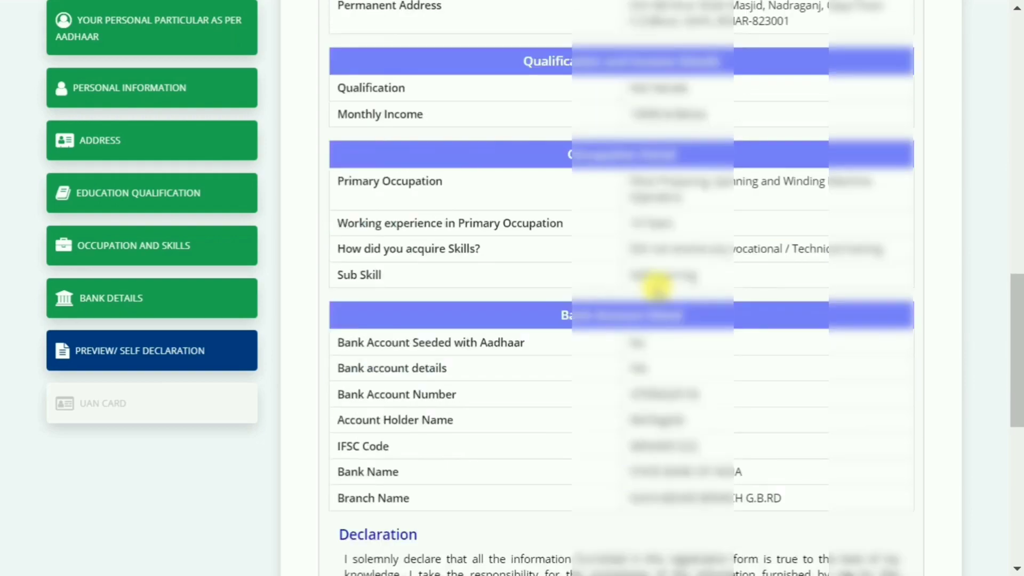
{"action": "scroll", "coordinate": [460, 261], "scroll_direction": "up", "scroll_amount": 5}
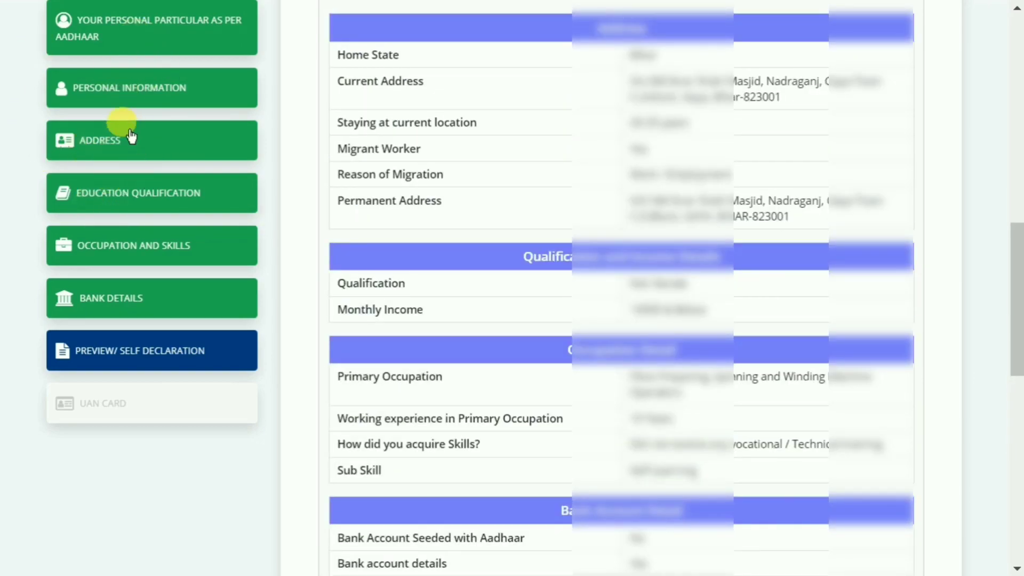
{"action": "scroll", "coordinate": [638, 198], "scroll_direction": "up", "scroll_amount": 5}
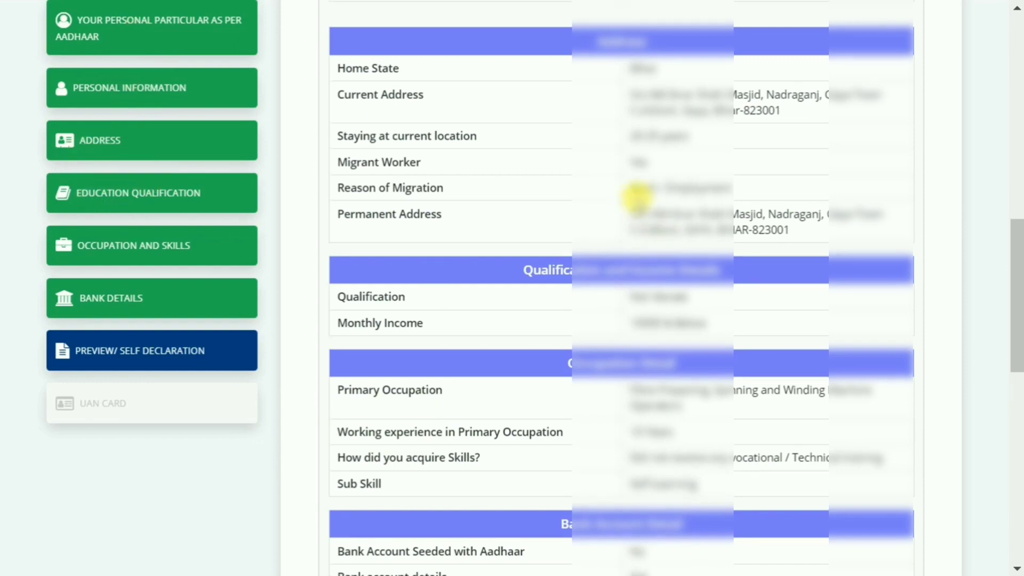
{"action": "scroll", "coordinate": [639, 201], "scroll_direction": "up", "scroll_amount": 5}
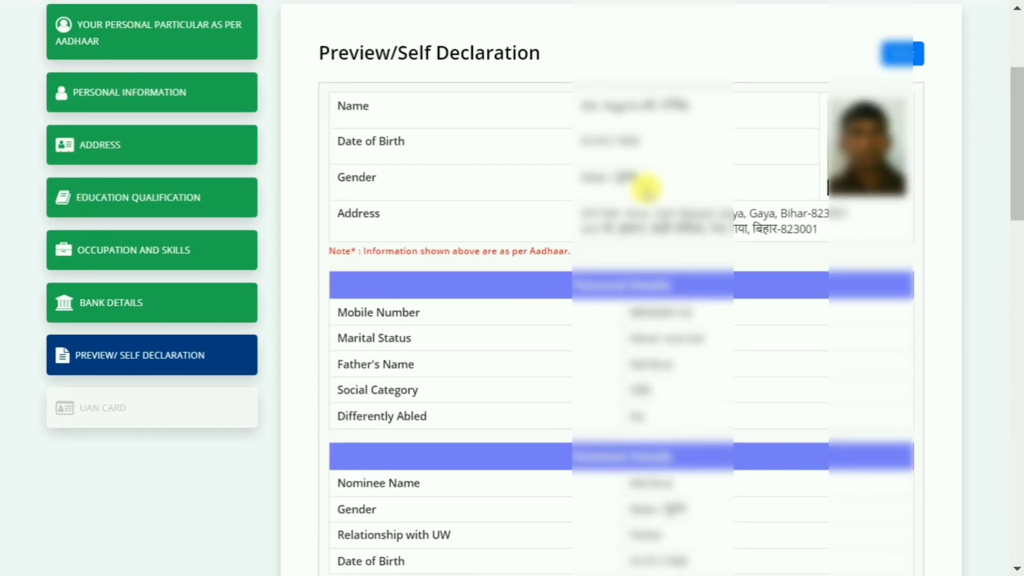
{"action": "scroll", "coordinate": [637, 197], "scroll_direction": "down", "scroll_amount": 3}
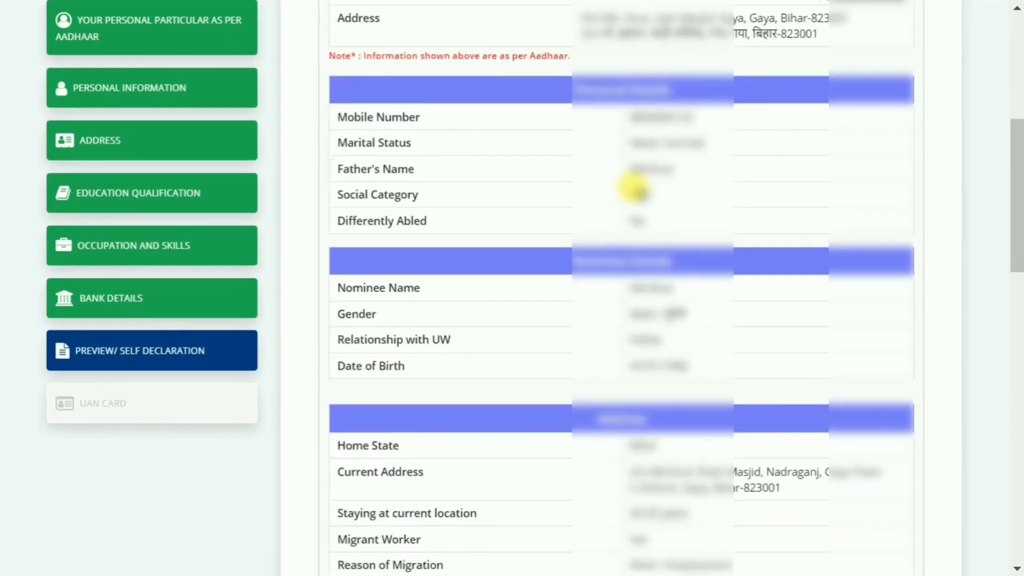
{"action": "scroll", "coordinate": [637, 191], "scroll_direction": "down", "scroll_amount": 15}
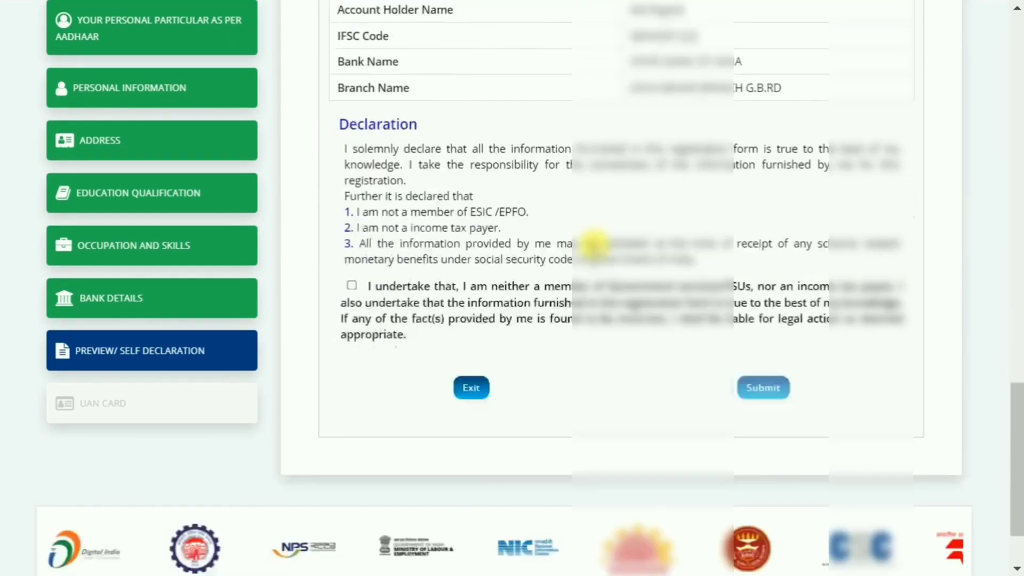
Step: Accept the self-declaration undertaking and submit the registration, verifying it with the OTP
{"action": "key", "text": "alt+1"}
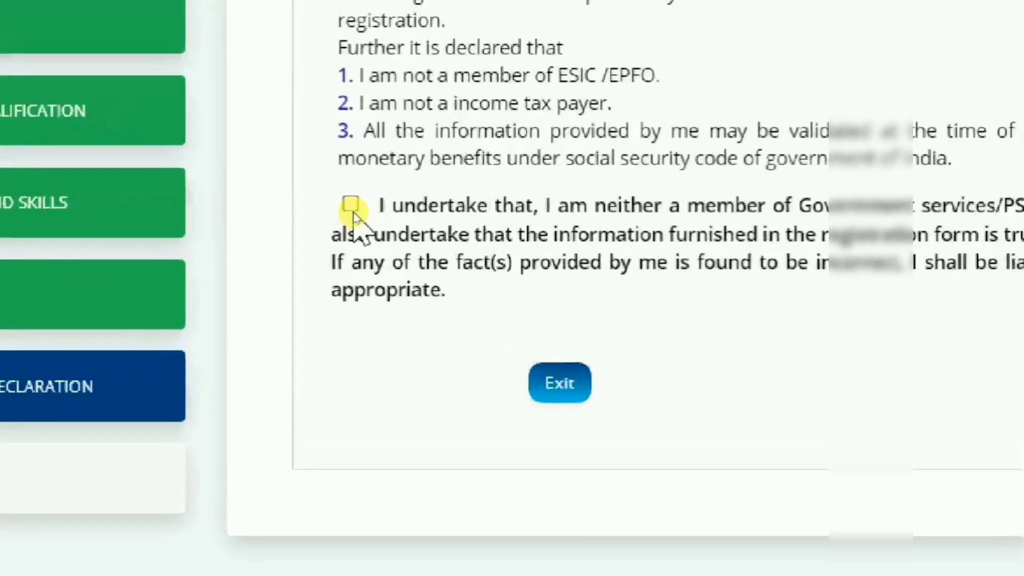
{"action": "left_click", "coordinate": [351, 206]}
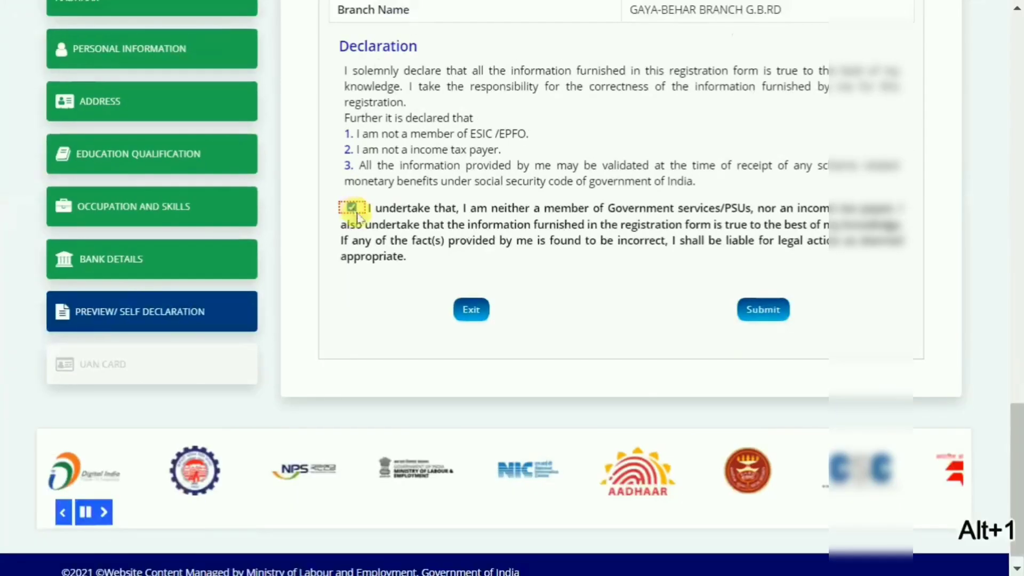
{"action": "left_click", "coordinate": [780, 311]}
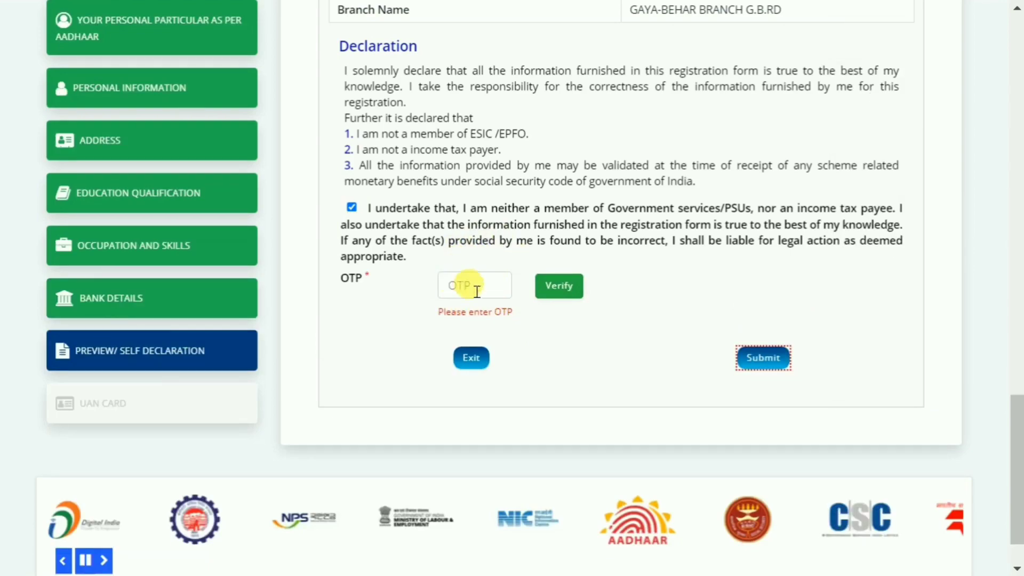
{"action": "left_click", "coordinate": [579, 296]}
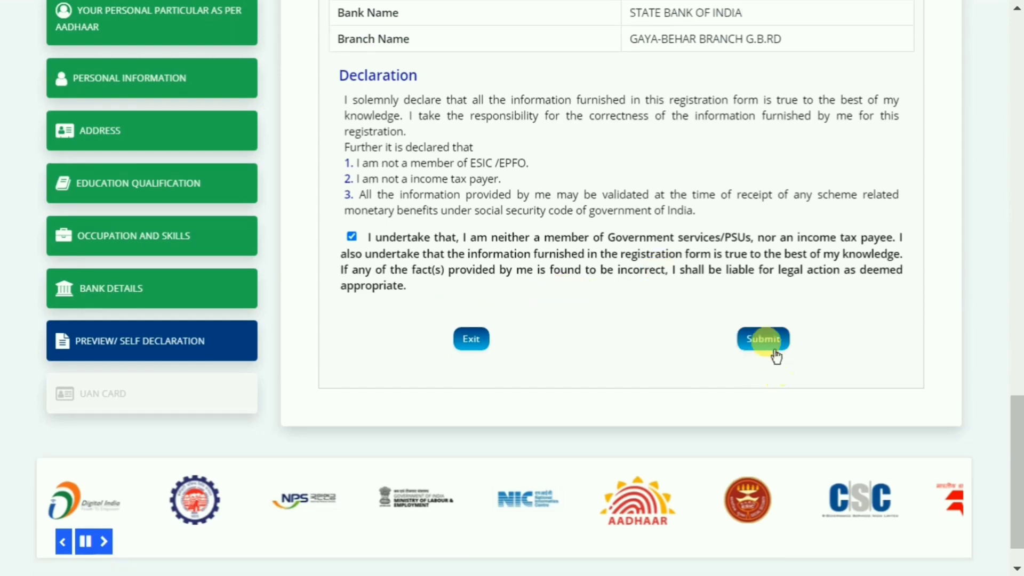
{"action": "left_click", "coordinate": [763, 340]}
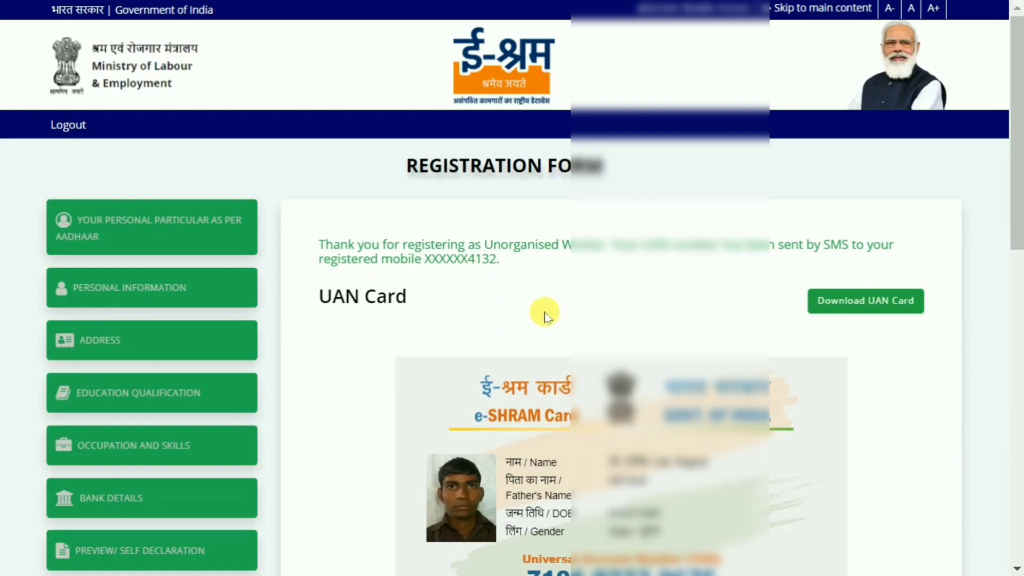
Step: Look over the issued UAN card, download it and complete the registration
{"action": "scroll", "coordinate": [591, 280], "scroll_direction": "down", "scroll_amount": 2}
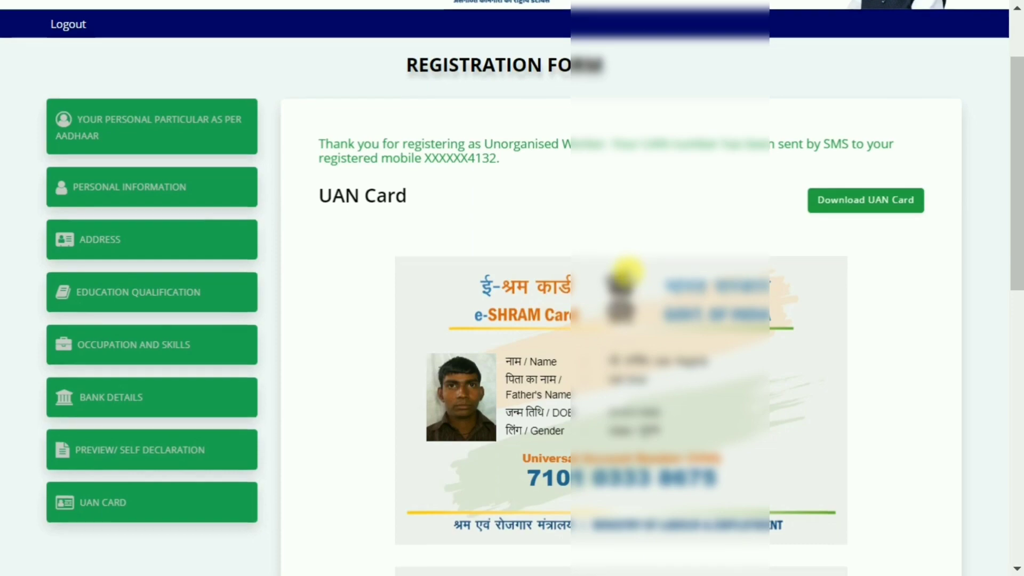
{"action": "scroll", "coordinate": [628, 271], "scroll_direction": "down", "scroll_amount": 2}
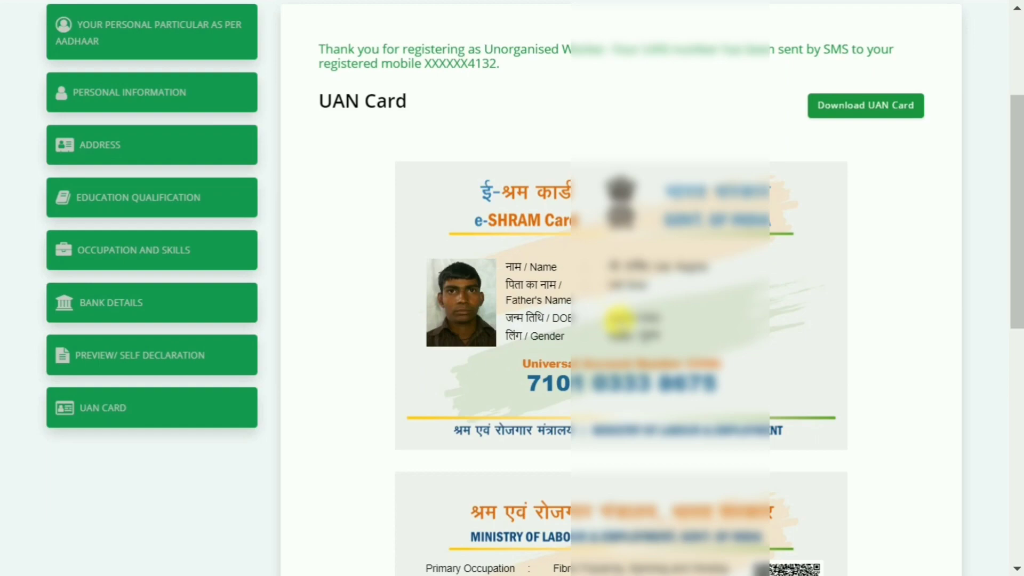
{"action": "scroll", "coordinate": [619, 319], "scroll_direction": "down", "scroll_amount": 2}
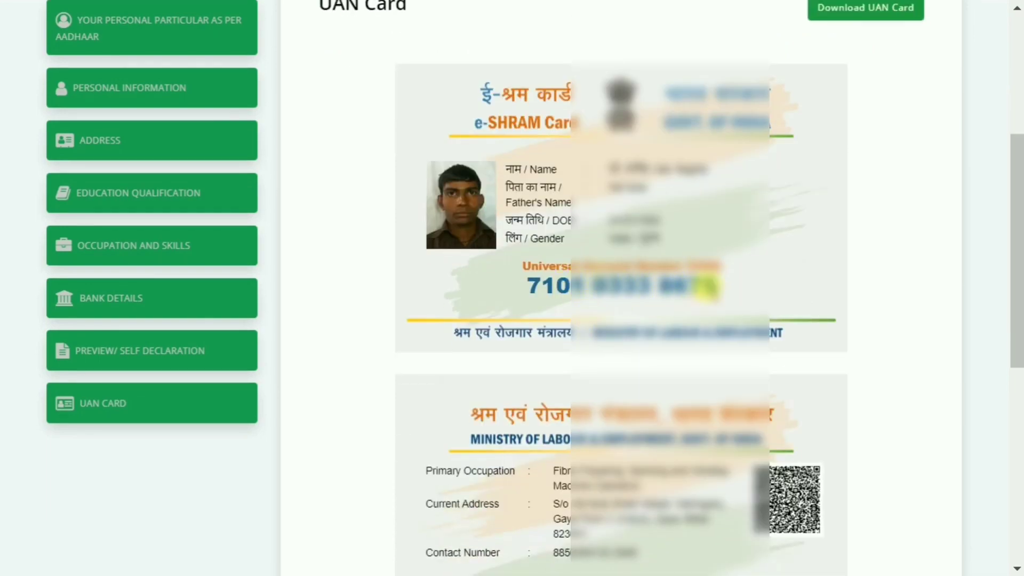
{"action": "scroll", "coordinate": [663, 309], "scroll_direction": "down", "scroll_amount": 2}
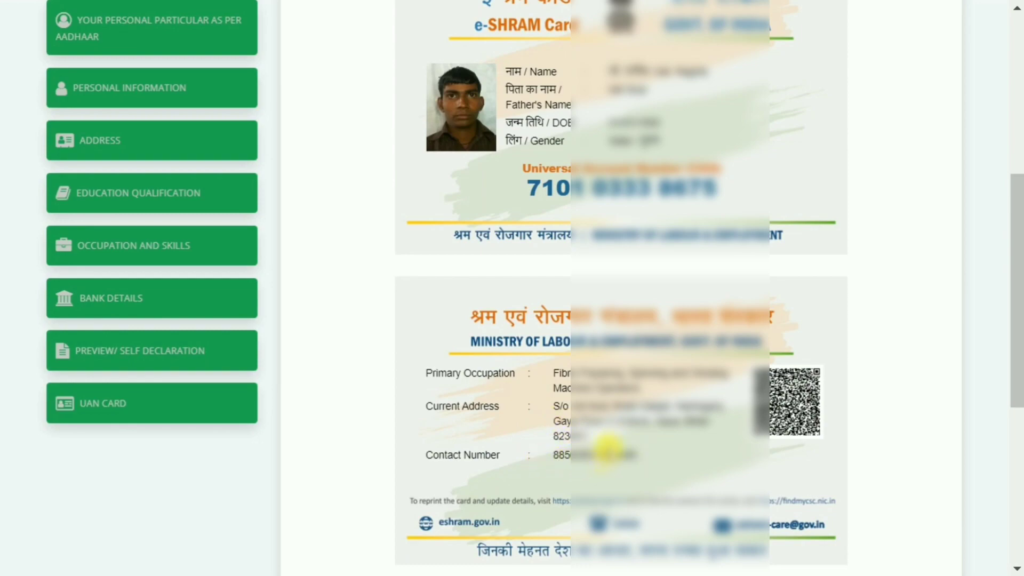
{"action": "scroll", "coordinate": [618, 394], "scroll_direction": "up", "scroll_amount": 7}
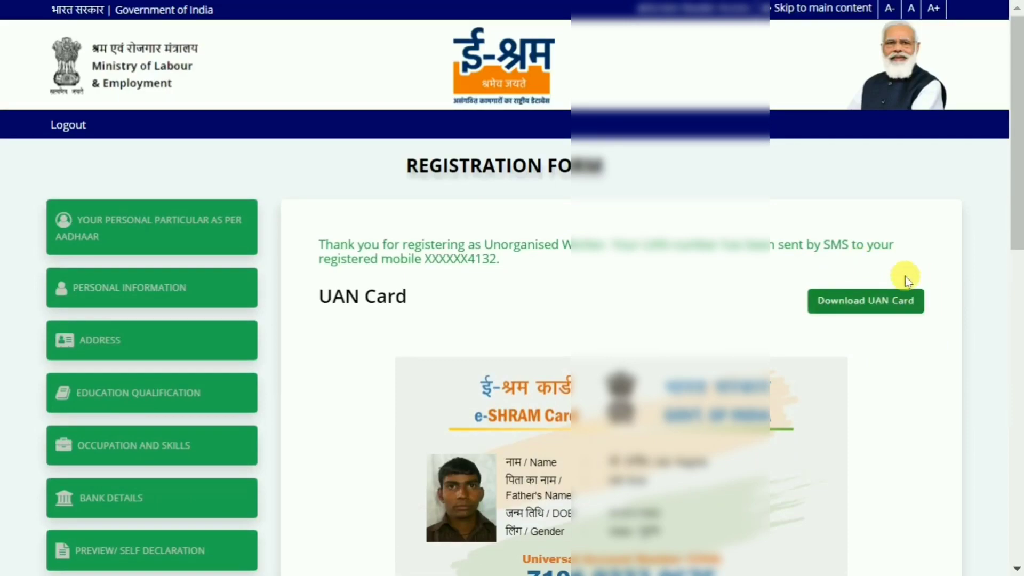
{"action": "left_click", "coordinate": [874, 305]}
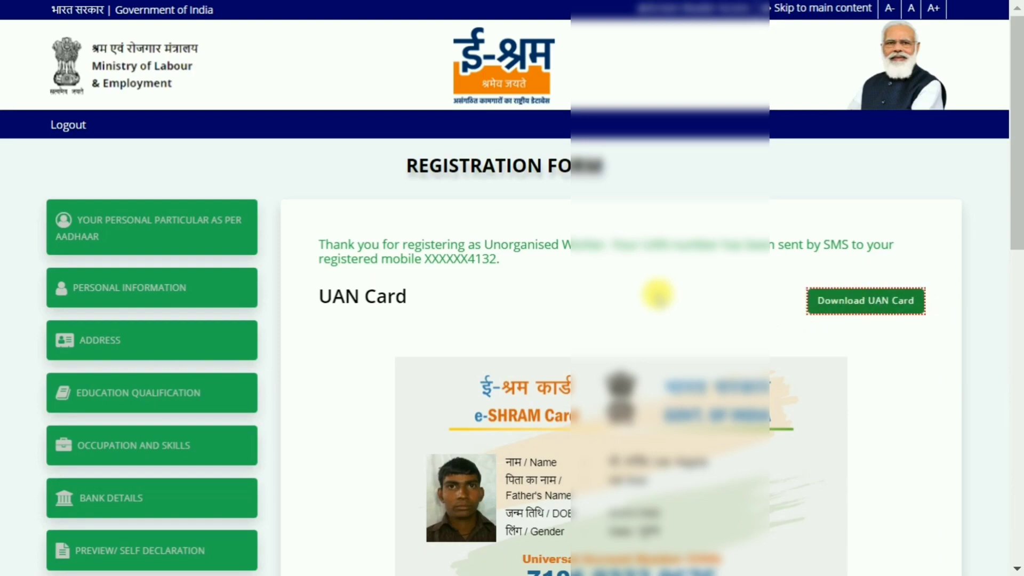
{"action": "scroll", "coordinate": [658, 295], "scroll_direction": "down", "scroll_amount": 10}
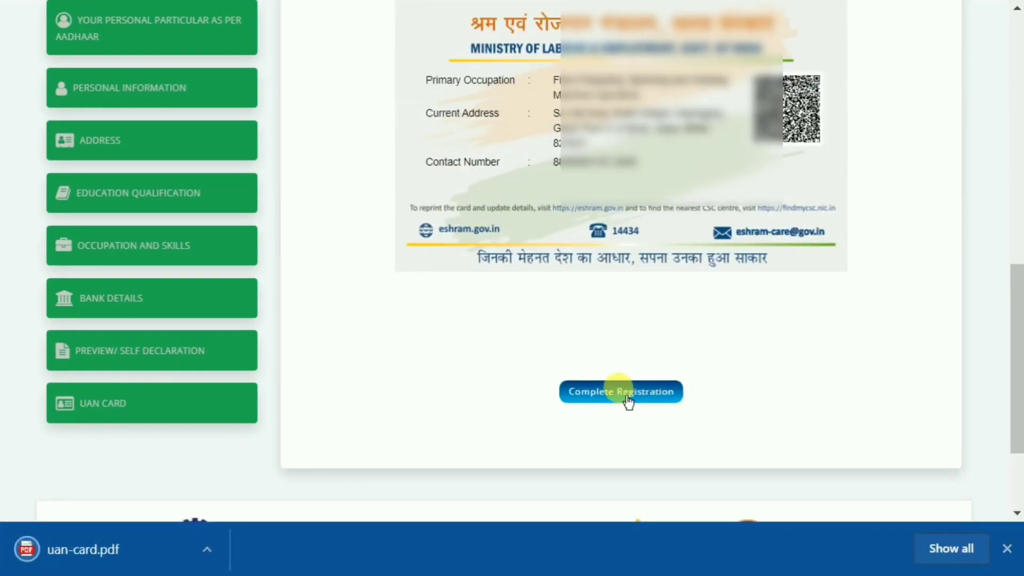
{"action": "left_click", "coordinate": [628, 401]}
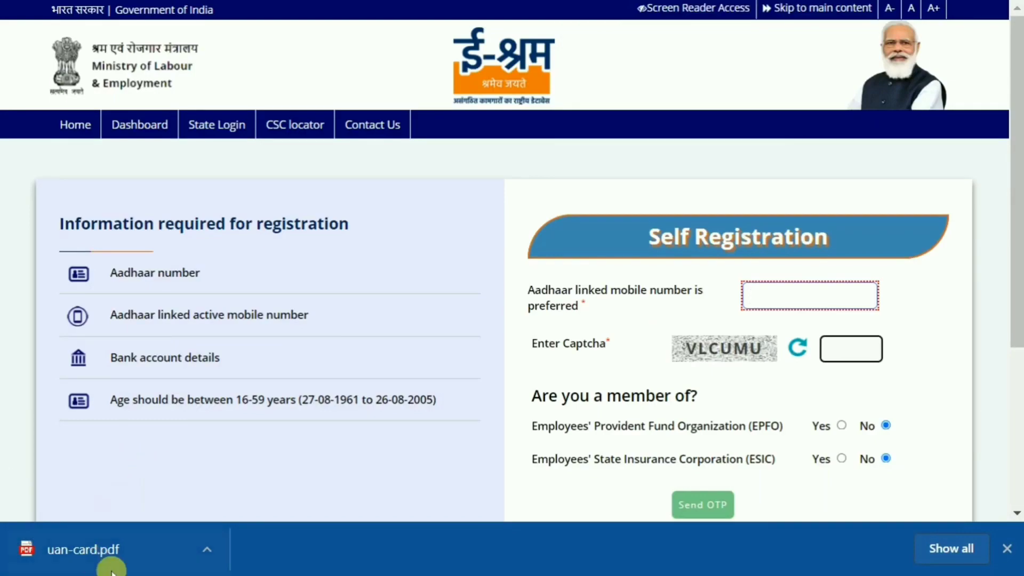
Step: Open the downloaded uan-card.pdf and examine both sides of the e-SHRAM card
{"action": "left_click", "coordinate": [85, 549]}
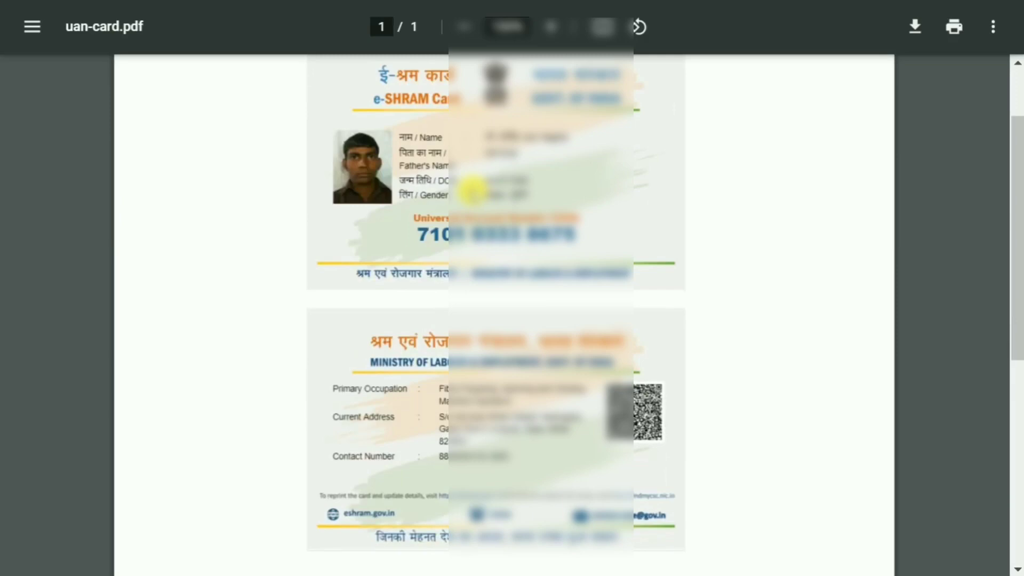
{"action": "scroll", "coordinate": [469, 197], "scroll_direction": "down", "scroll_amount": 2}
{"action": "scroll", "coordinate": [510, 236], "scroll_direction": "up", "scroll_amount": 4}
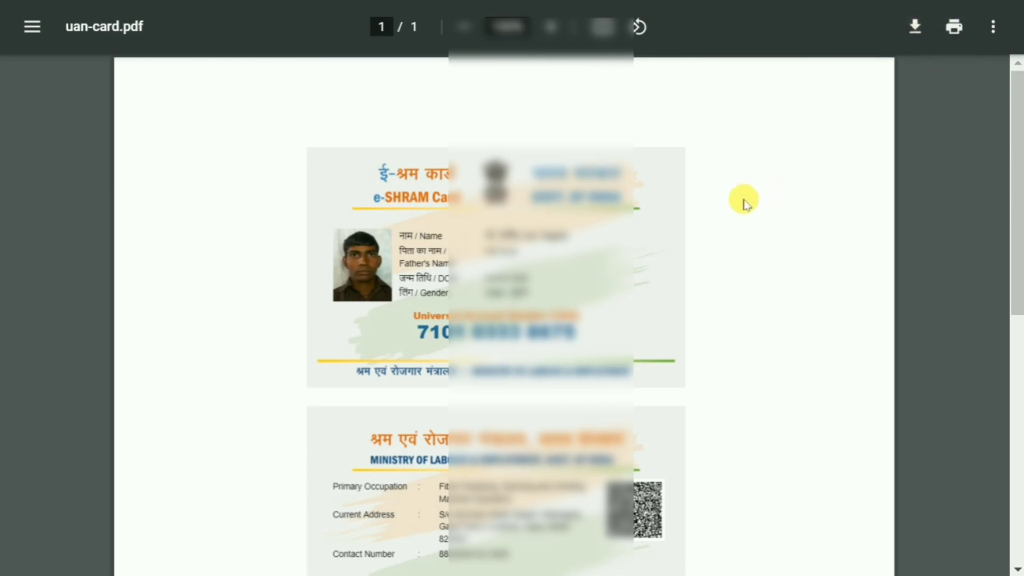
{"action": "scroll", "coordinate": [763, 224], "scroll_direction": "down", "scroll_amount": 2}
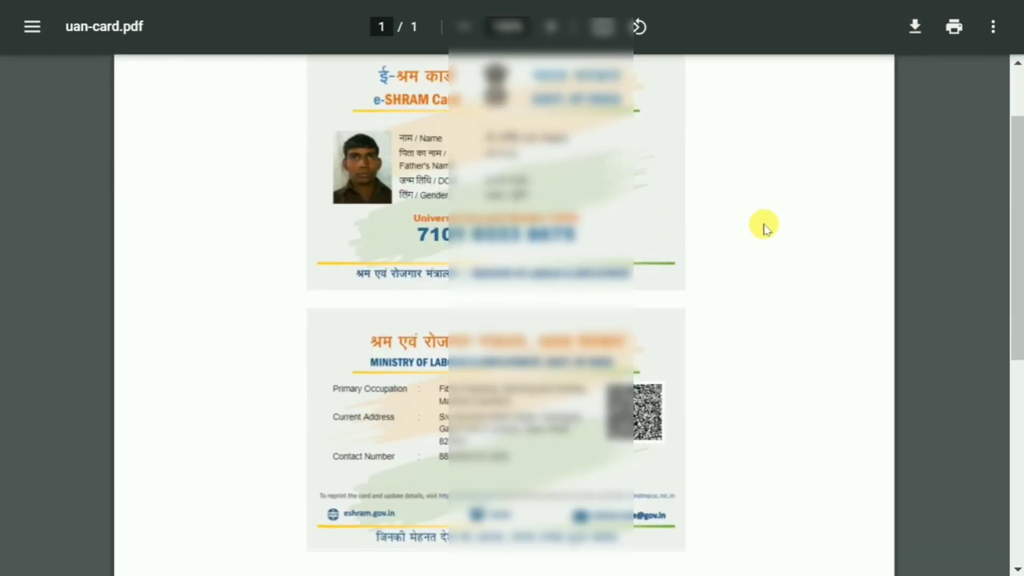